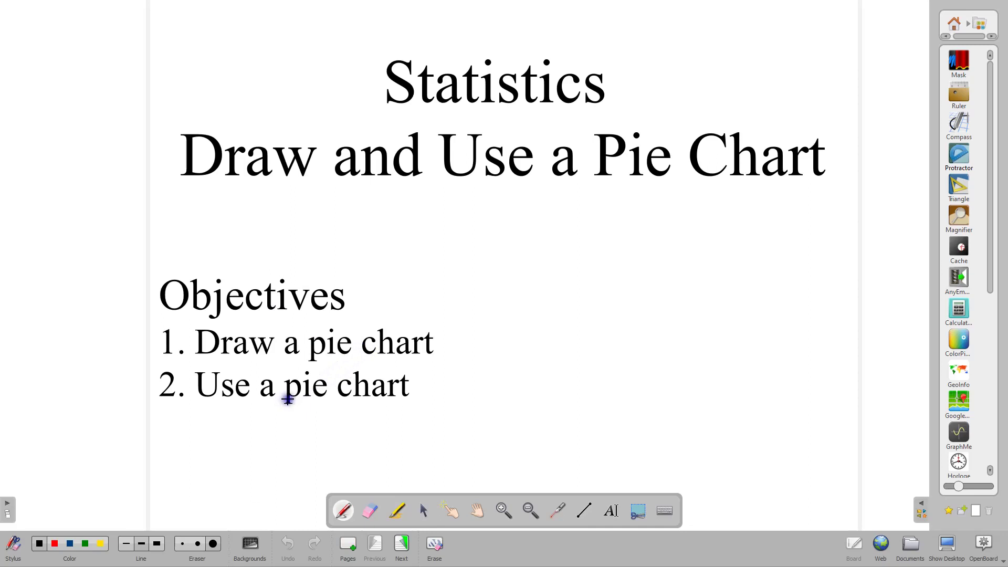
Advance to the 'Calculating the angles' slide with the 1080-student career survey table.
{"action": "left_click", "coordinate": [401, 547]}
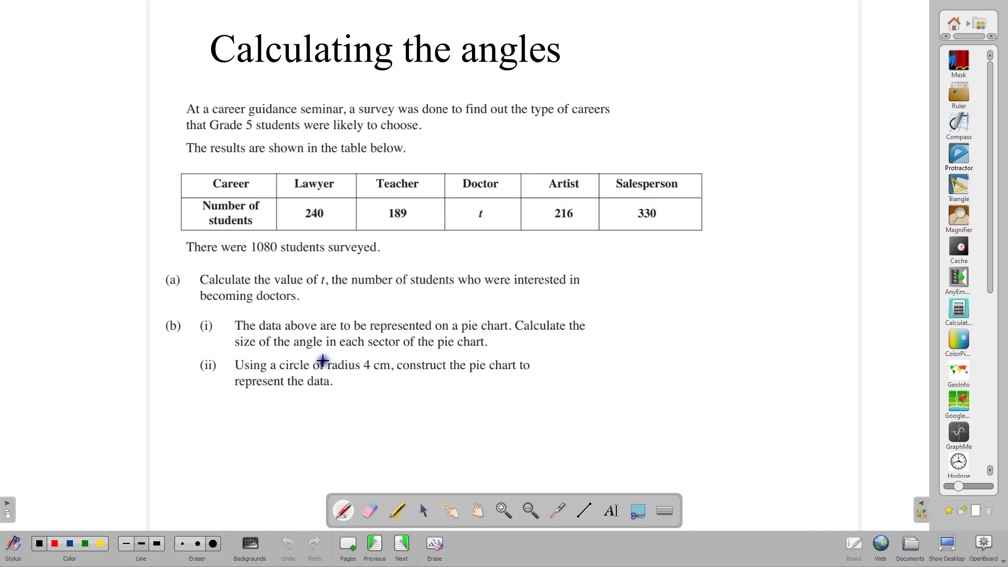
Highlight '1080 students' in green, then return to the pen.
{"action": "left_click", "coordinate": [398, 511]}
{"action": "left_click_drag", "start_coordinate": [245, 261], "coordinate": [282, 261]}
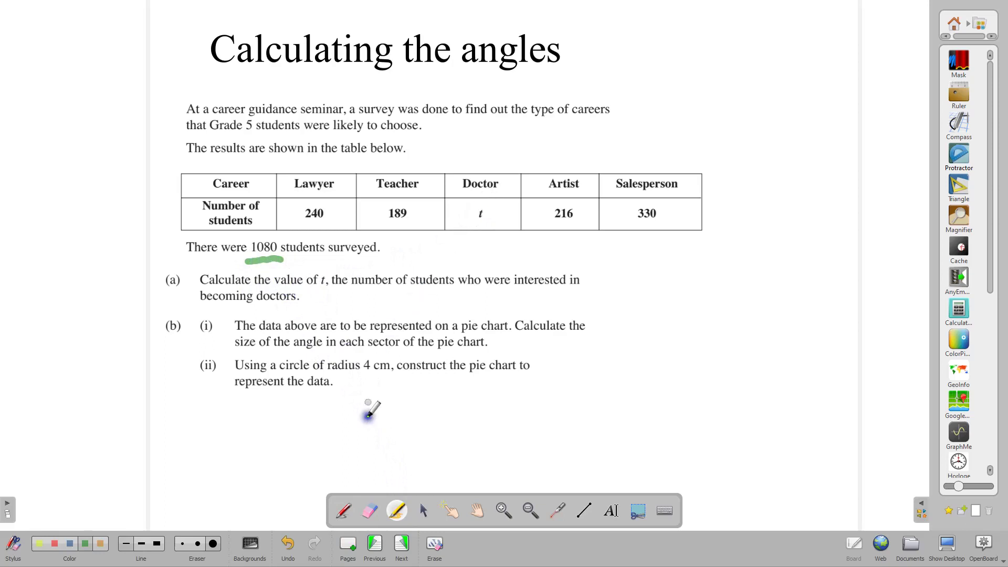
{"action": "left_click", "coordinate": [344, 511]}
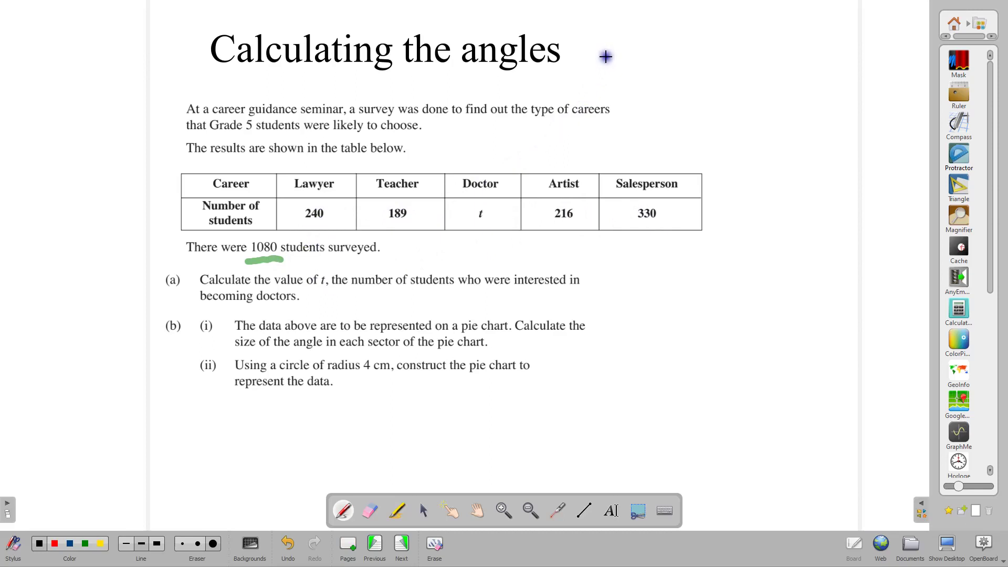
In blue ink, write 240+189+t+216+330=1080 beside the title.
{"action": "left_click", "coordinate": [70, 544]}
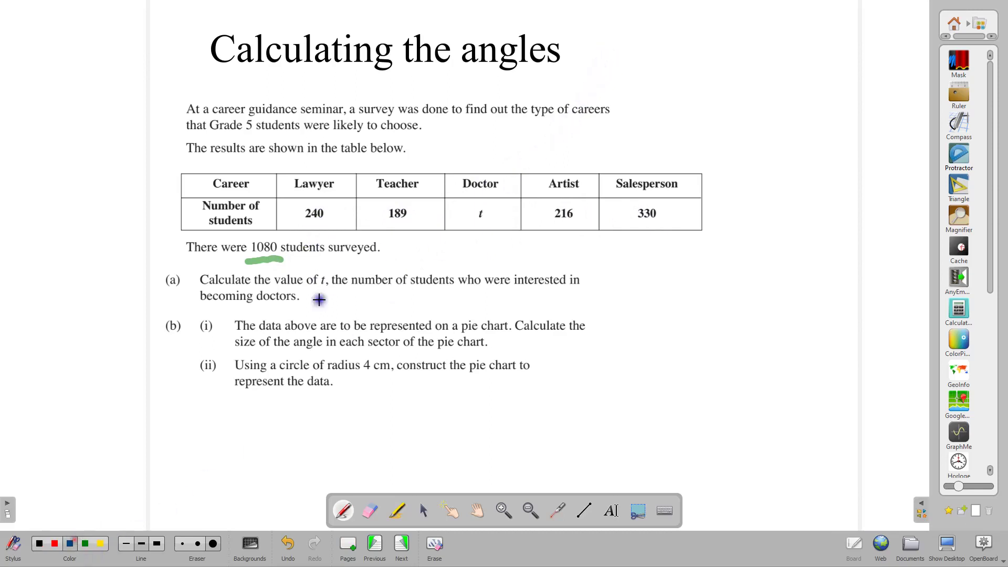
{"action": "left_click_drag", "start_coordinate": [609, 57], "coordinate": [625, 69]}
{"action": "left_click_drag", "start_coordinate": [632, 52], "coordinate": [638, 62]}
{"action": "mouse_move", "coordinate": [637, 52]}
{"action": "left_mouse_down"}
{"action": "mouse_move", "coordinate": [637, 68]}
{"action": "mouse_move", "coordinate": [643, 59]}
{"action": "left_mouse_up"}
{"action": "mouse_move", "coordinate": [656, 58]}
{"action": "left_mouse_down"}
{"action": "mouse_move", "coordinate": [698, 62]}
{"action": "mouse_move", "coordinate": [710, 51]}
{"action": "mouse_move", "coordinate": [710, 61]}
{"action": "mouse_move", "coordinate": [720, 50]}
{"action": "mouse_move", "coordinate": [720, 60]}
{"action": "mouse_move", "coordinate": [748, 64]}
{"action": "left_mouse_up"}
{"action": "left_click_drag", "start_coordinate": [742, 53], "coordinate": [771, 52]}
{"action": "mouse_move", "coordinate": [767, 47]}
{"action": "left_mouse_down"}
{"action": "mouse_move", "coordinate": [767, 59]}
{"action": "mouse_move", "coordinate": [826, 50]}
{"action": "left_mouse_up"}
{"action": "mouse_move", "coordinate": [819, 44]}
{"action": "left_mouse_down"}
{"action": "mouse_move", "coordinate": [820, 56]}
{"action": "mouse_move", "coordinate": [844, 57]}
{"action": "left_mouse_up"}
{"action": "left_click_drag", "start_coordinate": [854, 46], "coordinate": [878, 50]}
{"action": "left_click_drag", "start_coordinate": [865, 54], "coordinate": [912, 45]}
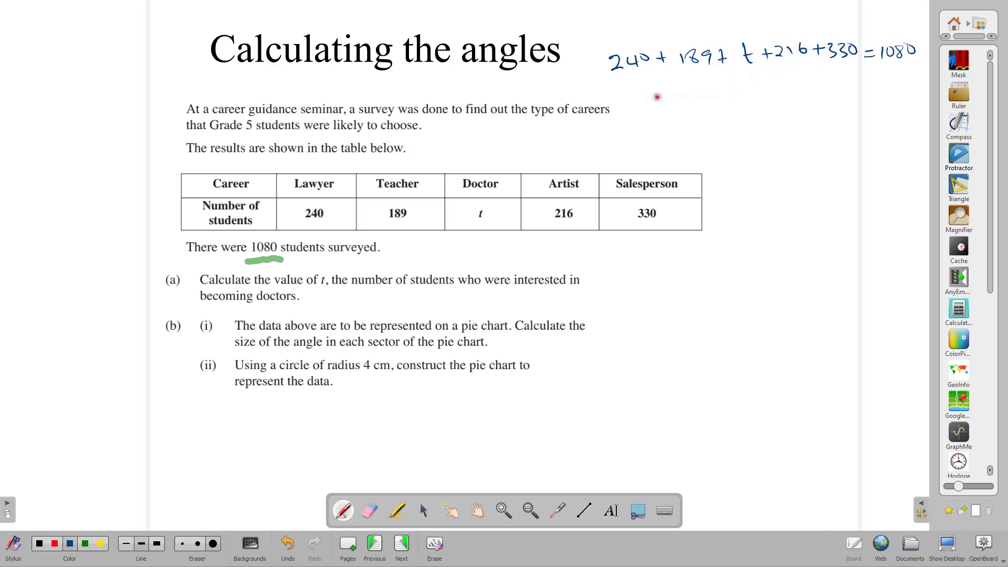
Solve 975 + t = 1080 to t = 105 and write 105 in the Doctor cell.
{"action": "mouse_move", "coordinate": [651, 99]}
{"action": "left_mouse_down"}
{"action": "mouse_move", "coordinate": [719, 107]}
{"action": "mouse_move", "coordinate": [725, 92]}
{"action": "mouse_move", "coordinate": [733, 108]}
{"action": "mouse_move", "coordinate": [724, 101]}
{"action": "mouse_move", "coordinate": [809, 97]}
{"action": "left_mouse_up"}
{"action": "mouse_move", "coordinate": [672, 134]}
{"action": "left_mouse_down"}
{"action": "mouse_move", "coordinate": [683, 138]}
{"action": "mouse_move", "coordinate": [646, 150]}
{"action": "mouse_move", "coordinate": [654, 138]}
{"action": "mouse_move", "coordinate": [714, 144]}
{"action": "mouse_move", "coordinate": [744, 134]}
{"action": "left_mouse_up"}
{"action": "left_click_drag", "start_coordinate": [759, 131], "coordinate": [820, 138]}
{"action": "mouse_move", "coordinate": [732, 162]}
{"action": "left_mouse_down"}
{"action": "mouse_move", "coordinate": [733, 182]}
{"action": "mouse_move", "coordinate": [741, 169]}
{"action": "mouse_move", "coordinate": [754, 172]}
{"action": "left_mouse_up"}
{"action": "mouse_move", "coordinate": [744, 178]}
{"action": "left_mouse_down"}
{"action": "mouse_move", "coordinate": [794, 167]}
{"action": "mouse_move", "coordinate": [788, 179]}
{"action": "left_mouse_up"}
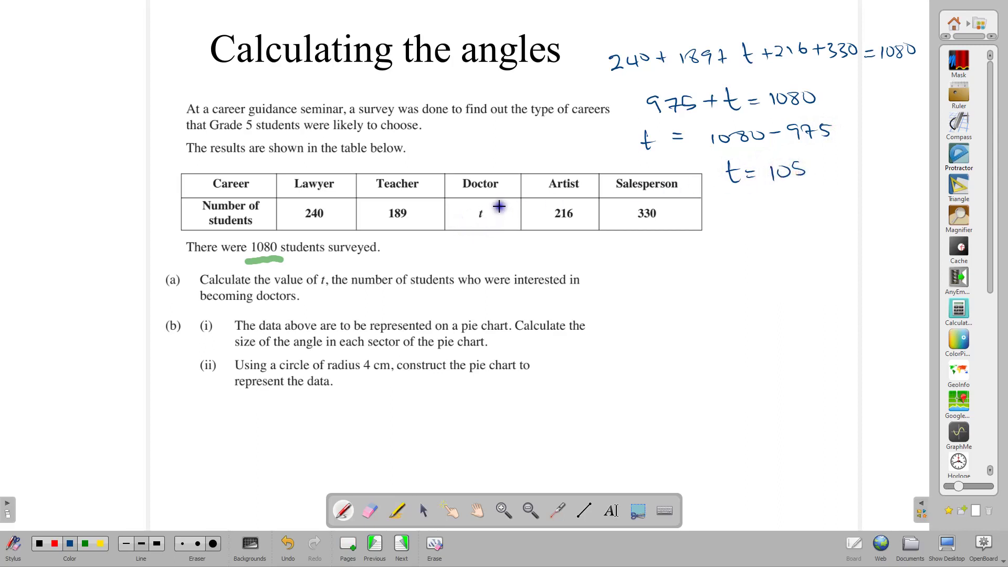
{"action": "mouse_move", "coordinate": [495, 204]}
{"action": "left_mouse_down"}
{"action": "mouse_move", "coordinate": [494, 212]}
{"action": "mouse_move", "coordinate": [513, 202]}
{"action": "left_mouse_up"}
Handwrite the Lawyer angle working 240/1080 × 360° = 80° below the question.
{"action": "mouse_move", "coordinate": [182, 416]}
{"action": "left_mouse_down"}
{"action": "mouse_move", "coordinate": [216, 419]}
{"action": "mouse_move", "coordinate": [181, 433]}
{"action": "mouse_move", "coordinate": [246, 426]}
{"action": "left_mouse_up"}
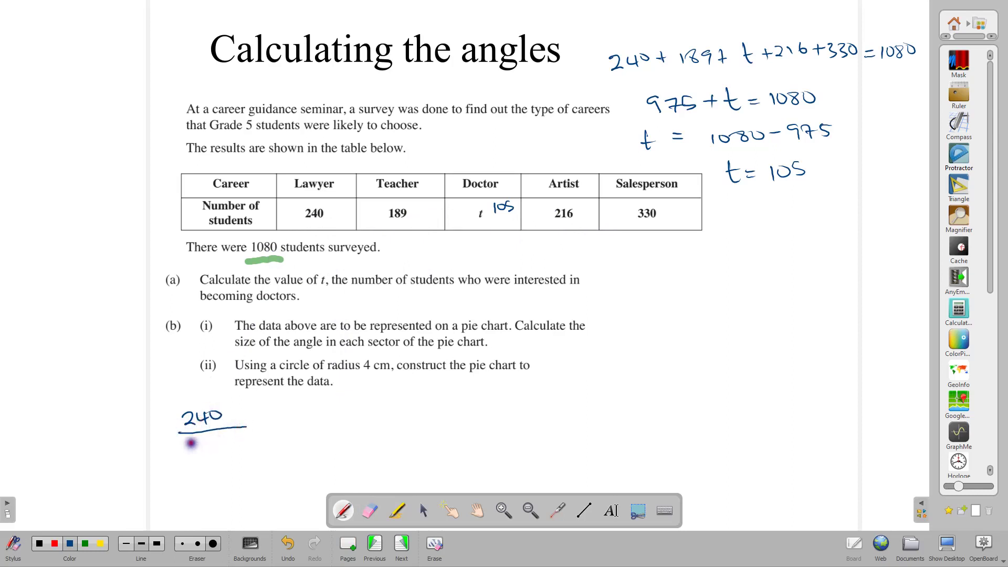
{"action": "mouse_move", "coordinate": [192, 443]}
{"action": "left_mouse_down"}
{"action": "mouse_move", "coordinate": [239, 443]}
{"action": "mouse_move", "coordinate": [260, 413]}
{"action": "mouse_move", "coordinate": [284, 426]}
{"action": "left_mouse_up"}
{"action": "mouse_move", "coordinate": [289, 413]}
{"action": "left_mouse_down"}
{"action": "mouse_move", "coordinate": [299, 406]}
{"action": "mouse_move", "coordinate": [331, 435]}
{"action": "left_mouse_up"}
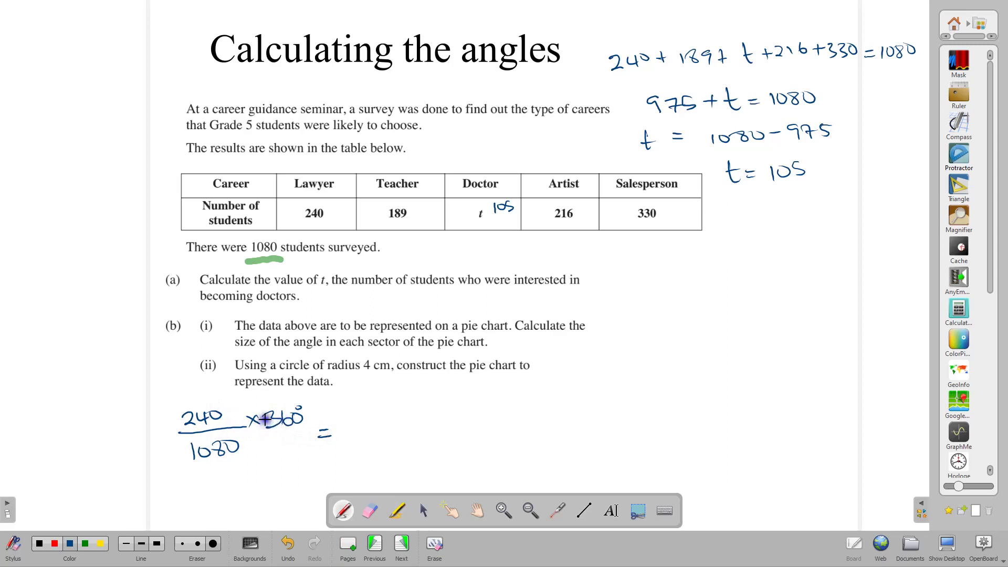
{"action": "left_click_drag", "start_coordinate": [347, 422], "coordinate": [362, 423]}
{"action": "left_click_drag", "start_coordinate": [370, 414], "coordinate": [372, 416]}
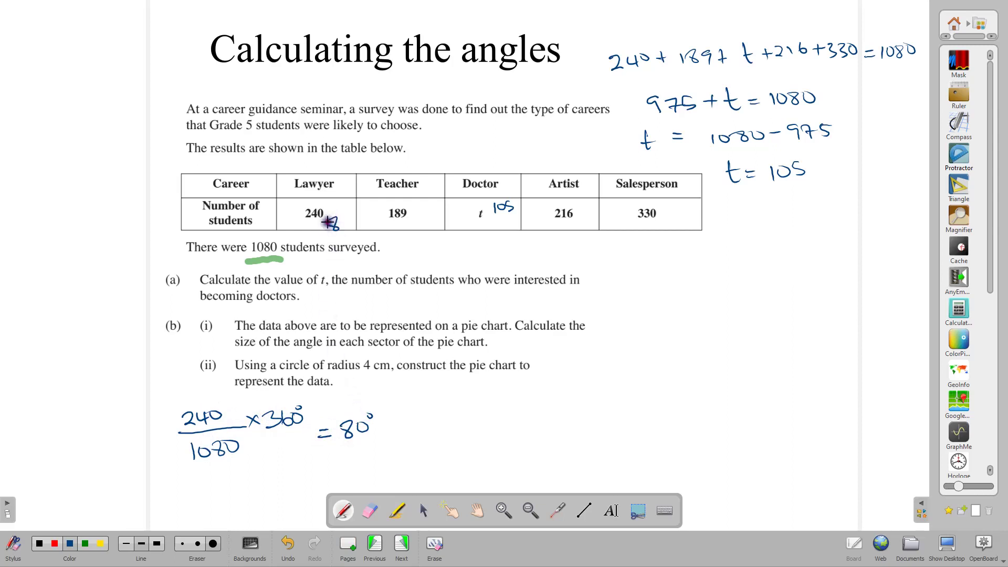
Write 80° in the Lawyer cell and begin the Teacher fraction 189/1080.
{"action": "left_click_drag", "start_coordinate": [329, 223], "coordinate": [332, 225]}
{"action": "left_click_drag", "start_coordinate": [342, 217], "coordinate": [346, 214]}
{"action": "mouse_move", "coordinate": [471, 394]}
{"action": "left_mouse_down"}
{"action": "mouse_move", "coordinate": [472, 408]}
{"action": "mouse_move", "coordinate": [490, 396]}
{"action": "mouse_move", "coordinate": [515, 413]}
{"action": "mouse_move", "coordinate": [481, 445]}
{"action": "mouse_move", "coordinate": [525, 431]}
{"action": "left_mouse_up"}
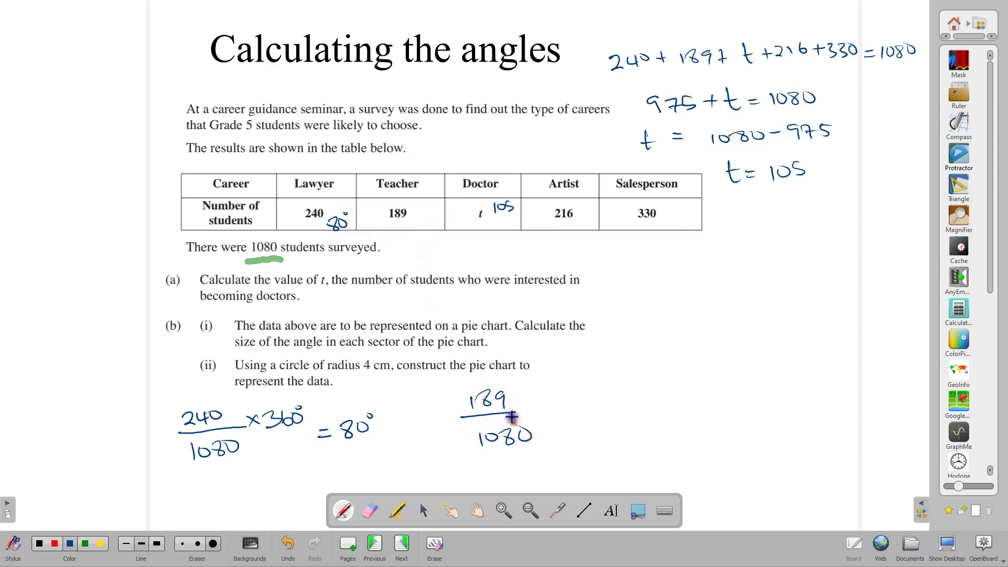
Multiply 189/1080 by 360 and write the Teacher angle 63° in the table.
{"action": "left_click_drag", "start_coordinate": [525, 395], "coordinate": [537, 408]}
{"action": "mouse_move", "coordinate": [537, 395]}
{"action": "left_mouse_down"}
{"action": "mouse_move", "coordinate": [525, 408]}
{"action": "mouse_move", "coordinate": [563, 403]}
{"action": "left_mouse_up"}
{"action": "mouse_move", "coordinate": [576, 391]}
{"action": "left_mouse_down"}
{"action": "mouse_move", "coordinate": [575, 434]}
{"action": "mouse_move", "coordinate": [625, 396]}
{"action": "mouse_move", "coordinate": [636, 414]}
{"action": "left_mouse_up"}
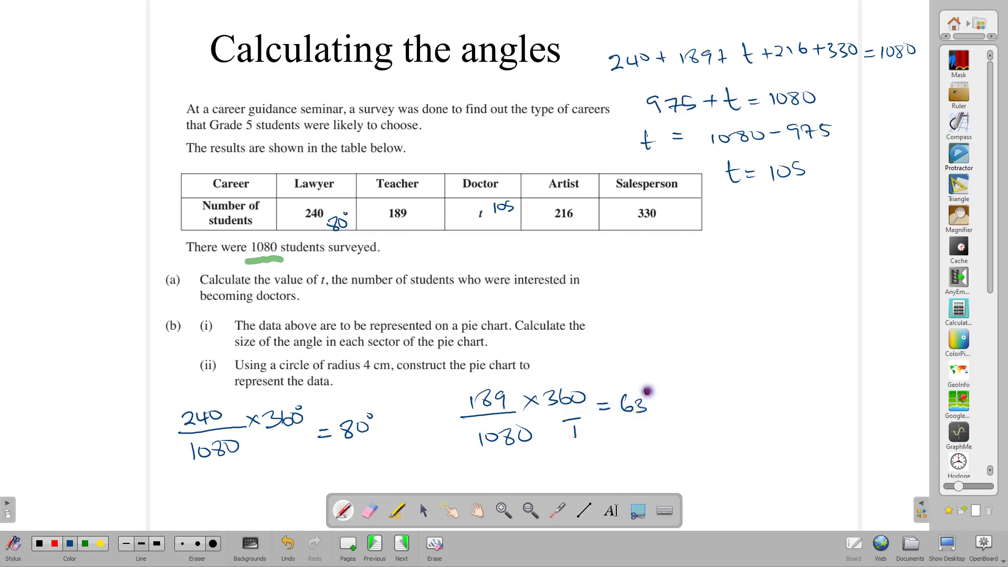
{"action": "mouse_move", "coordinate": [420, 217]}
{"action": "left_mouse_down"}
{"action": "mouse_move", "coordinate": [425, 227]}
{"action": "mouse_move", "coordinate": [434, 215]}
{"action": "left_mouse_up"}
Work out 105/1080 × 360 for Doctor, writing 35 under 105 and 72 under 216.
{"action": "mouse_move", "coordinate": [722, 379]}
{"action": "left_mouse_down"}
{"action": "mouse_move", "coordinate": [747, 375]}
{"action": "mouse_move", "coordinate": [752, 385]}
{"action": "mouse_move", "coordinate": [736, 398]}
{"action": "mouse_move", "coordinate": [764, 395]}
{"action": "left_mouse_up"}
{"action": "mouse_move", "coordinate": [728, 415]}
{"action": "left_mouse_down"}
{"action": "mouse_move", "coordinate": [758, 409]}
{"action": "mouse_move", "coordinate": [755, 420]}
{"action": "mouse_move", "coordinate": [766, 420]}
{"action": "mouse_move", "coordinate": [761, 411]}
{"action": "mouse_move", "coordinate": [783, 394]}
{"action": "mouse_move", "coordinate": [826, 382]}
{"action": "mouse_move", "coordinate": [826, 406]}
{"action": "left_mouse_up"}
{"action": "left_click_drag", "start_coordinate": [820, 413], "coordinate": [820, 424]}
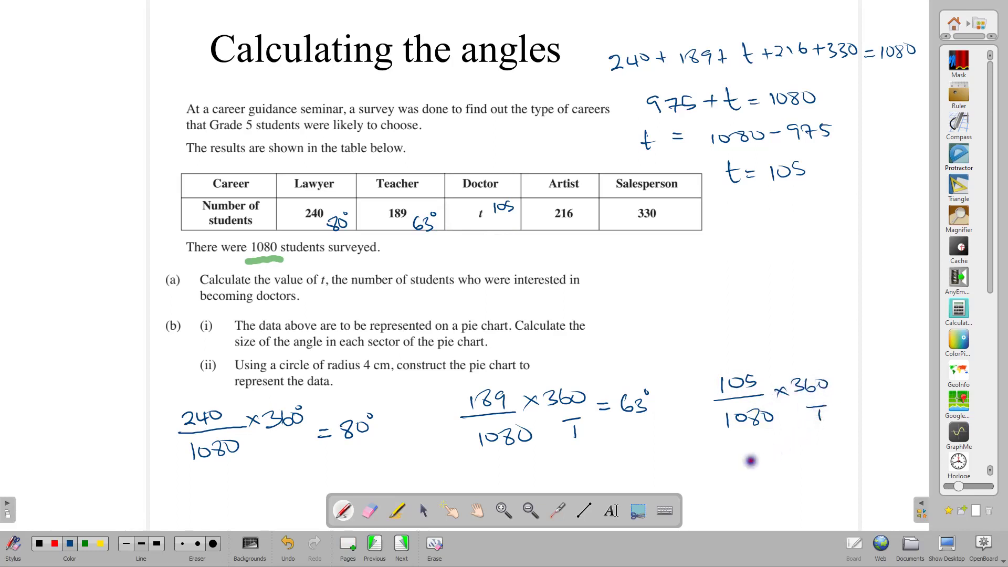
{"action": "mouse_move", "coordinate": [750, 461]}
{"action": "left_mouse_down"}
{"action": "mouse_move", "coordinate": [805, 463]}
{"action": "mouse_move", "coordinate": [823, 446]}
{"action": "left_mouse_up"}
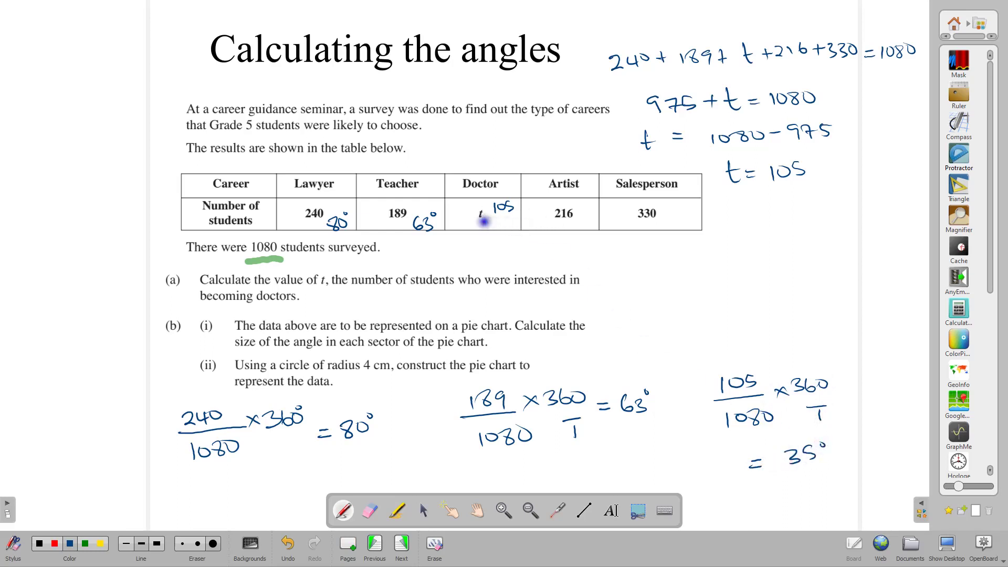
{"action": "left_click_drag", "start_coordinate": [484, 220], "coordinate": [498, 225]}
{"action": "left_click_drag", "start_coordinate": [568, 222], "coordinate": [586, 227]}
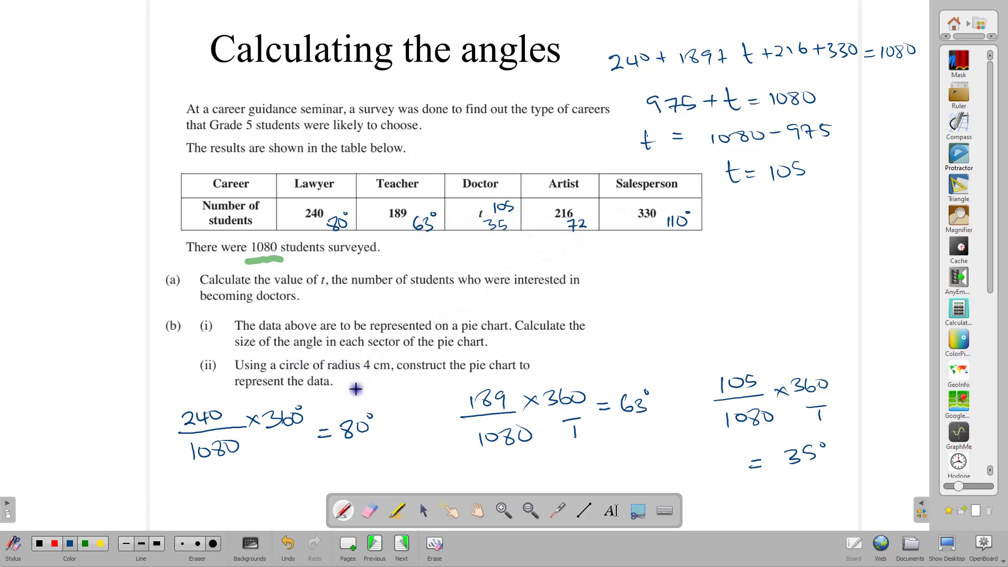
Move to the Drawing the Pie Chart slide and draw a large compass circle beside the angles.
{"action": "left_click", "coordinate": [402, 546]}
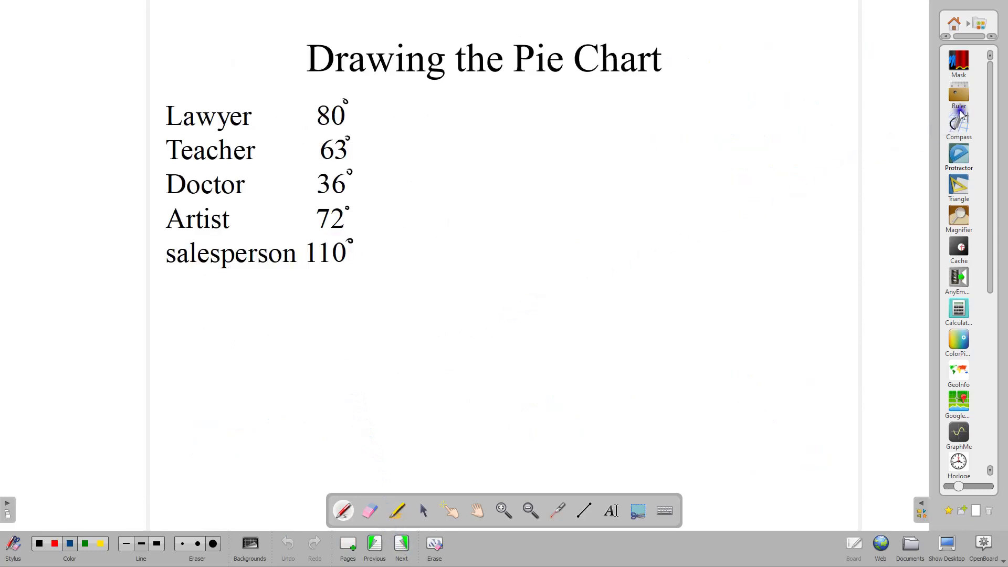
{"action": "left_click_drag", "start_coordinate": [959, 124], "coordinate": [635, 248]}
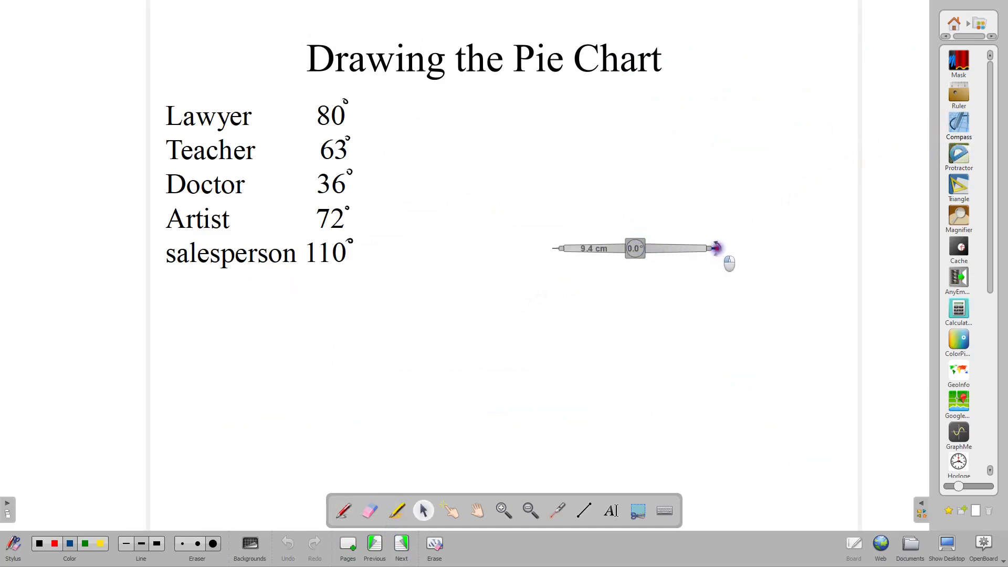
{"action": "left_click_drag", "start_coordinate": [657, 248], "coordinate": [721, 273]}
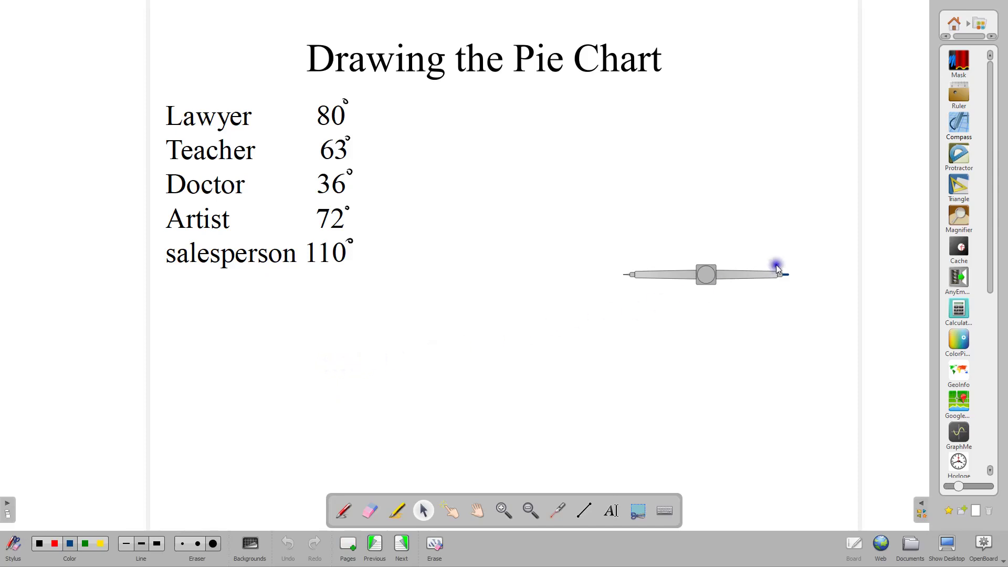
{"action": "mouse_move", "coordinate": [786, 274]}
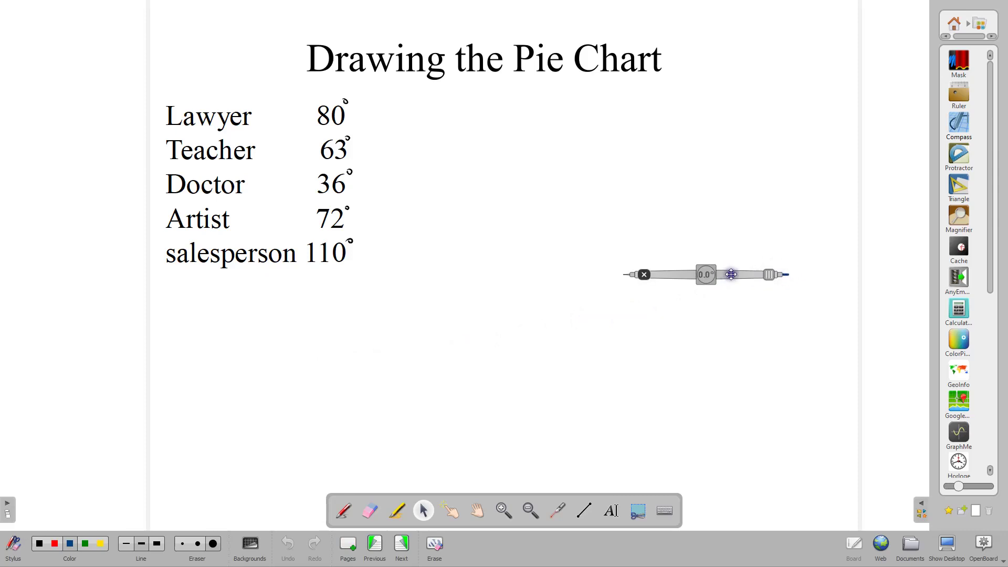
{"action": "mouse_move", "coordinate": [744, 275]}
{"action": "left_mouse_down"}
{"action": "mouse_move", "coordinate": [828, 273]}
{"action": "mouse_move", "coordinate": [667, 219]}
{"action": "mouse_move", "coordinate": [637, 279]}
{"action": "mouse_move", "coordinate": [740, 315]}
{"action": "mouse_move", "coordinate": [741, 265]}
{"action": "left_mouse_up"}
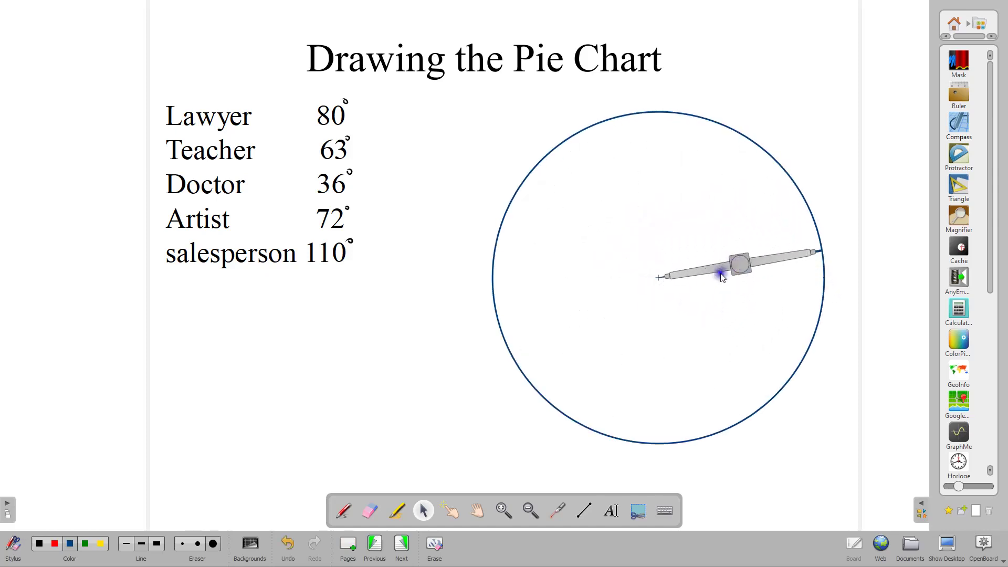
{"action": "left_click", "coordinate": [678, 276]}
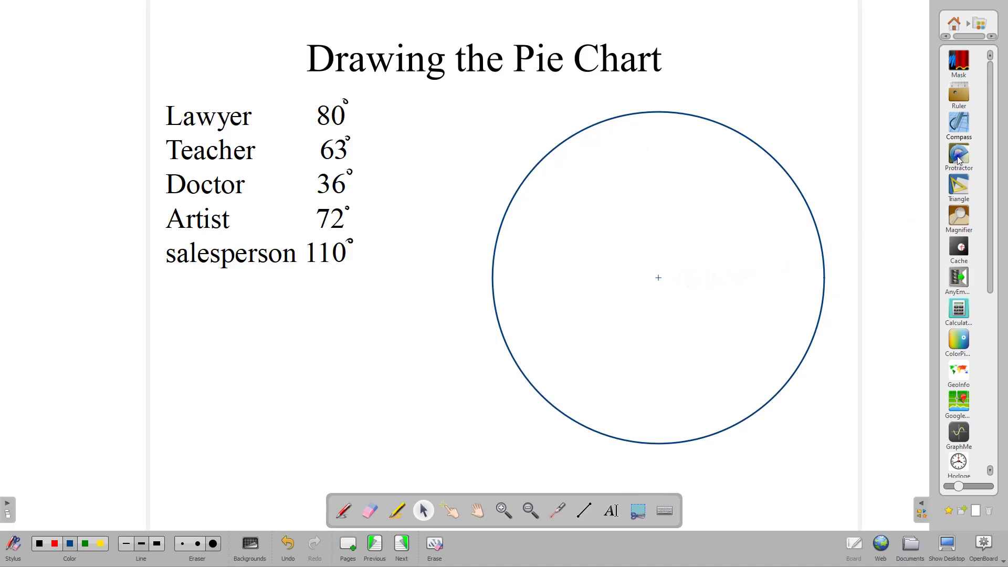
Centre a protractor on the circle and enlarge it to span the full diameter.
{"action": "left_click_drag", "start_coordinate": [959, 160], "coordinate": [668, 234]}
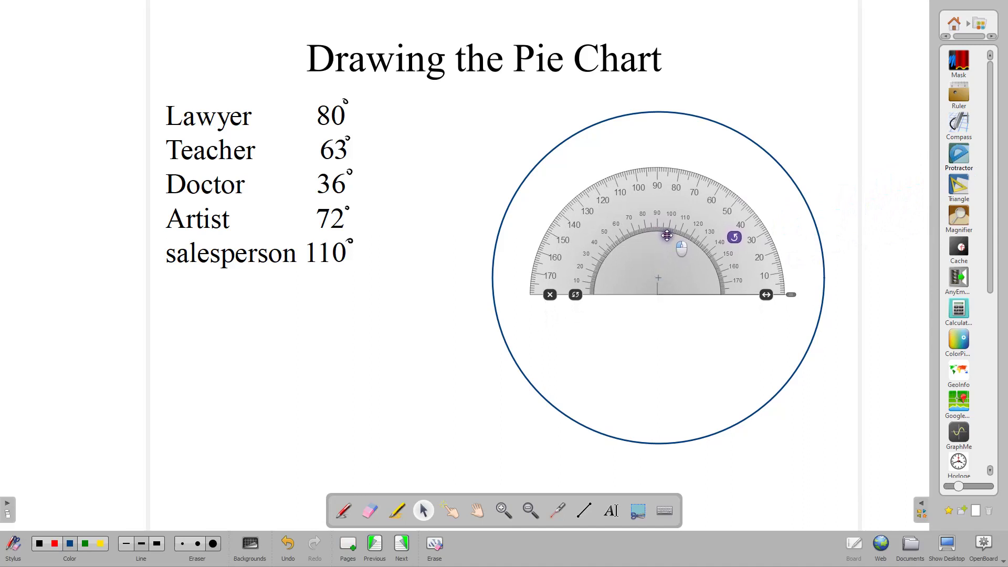
{"action": "left_click_drag", "start_coordinate": [766, 295], "coordinate": [785, 294]}
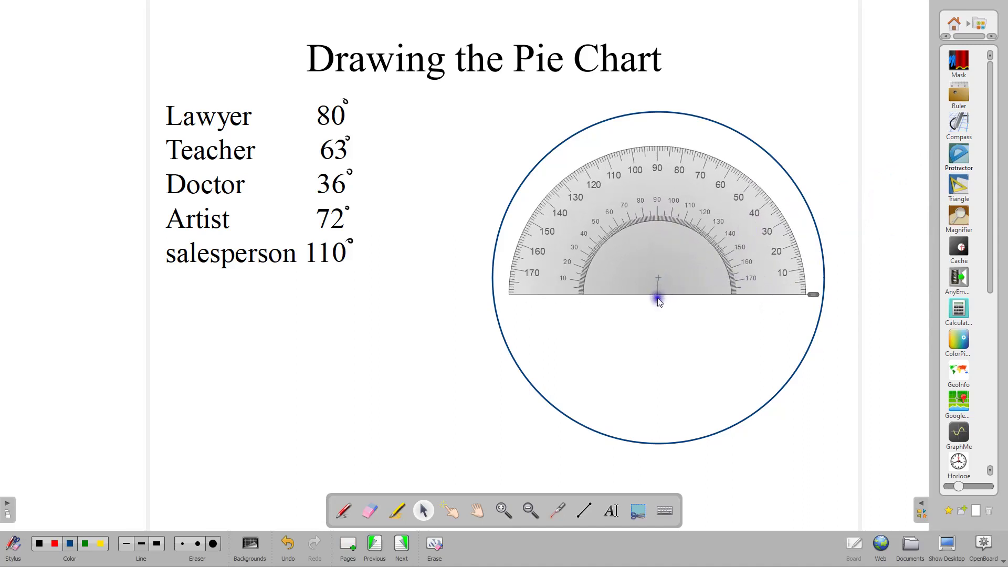
{"action": "left_click", "coordinate": [345, 509]}
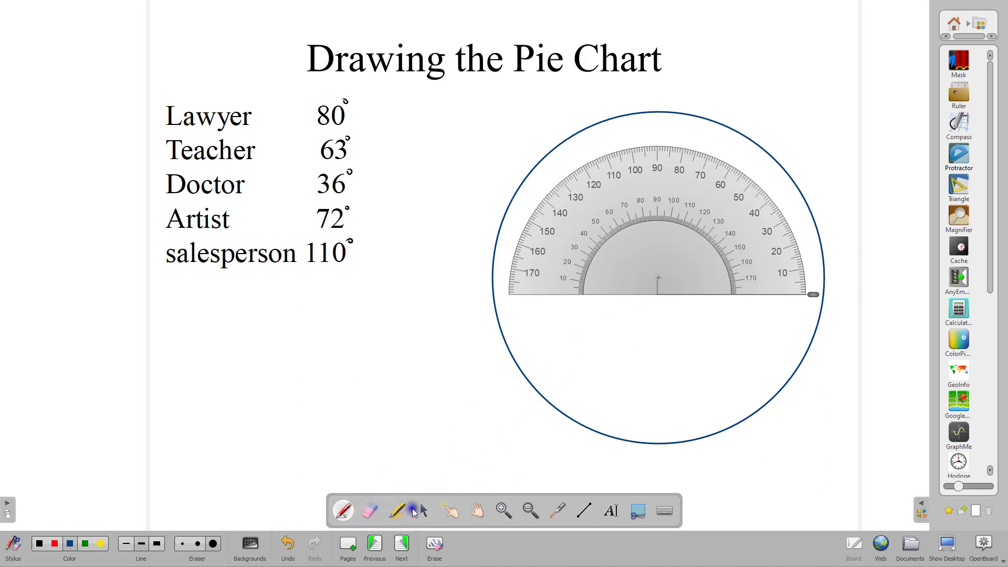
{"action": "left_click", "coordinate": [423, 510]}
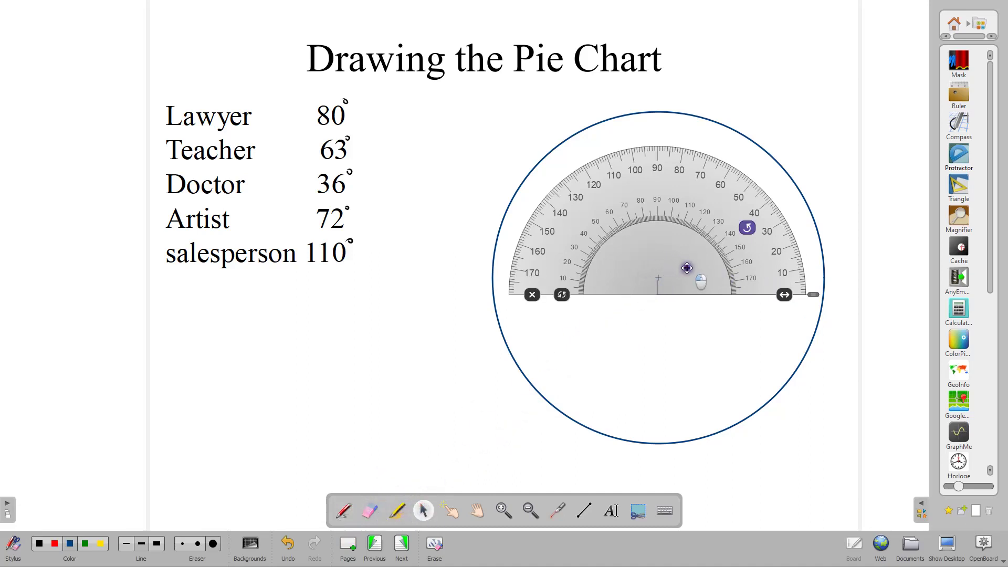
{"action": "left_click_drag", "start_coordinate": [688, 269], "coordinate": [689, 251]}
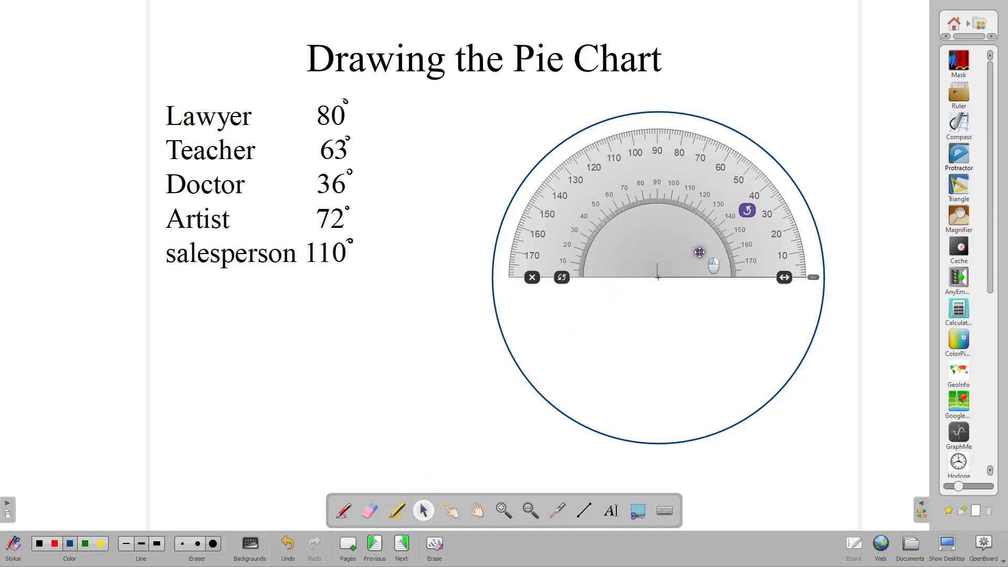
{"action": "left_click_drag", "start_coordinate": [702, 253], "coordinate": [699, 254]}
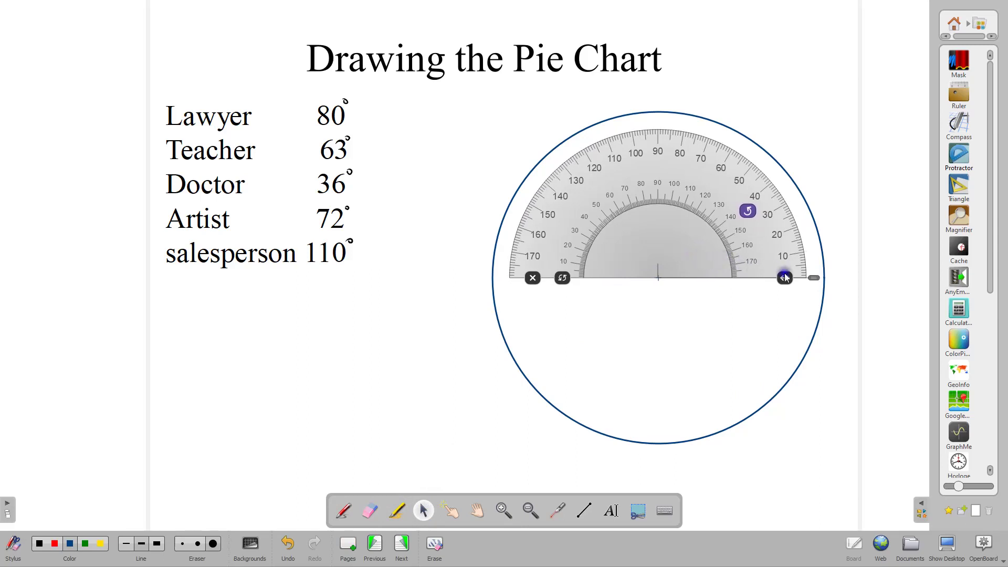
{"action": "left_click_drag", "start_coordinate": [786, 278], "coordinate": [799, 280]}
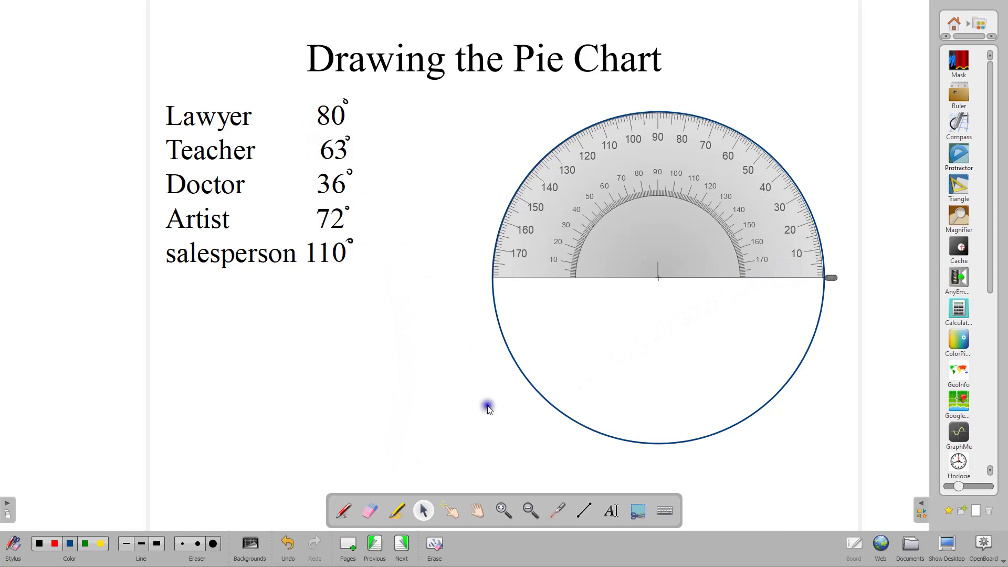
Draw a horizontal radius from the centre to 0° and dot the first angle mark.
{"action": "left_click", "coordinate": [581, 509]}
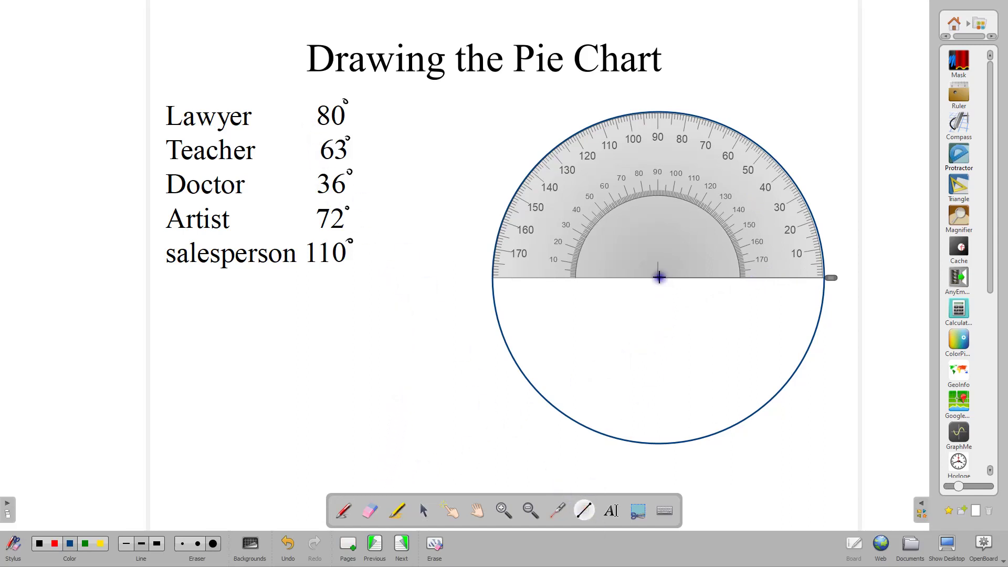
{"action": "left_click_drag", "start_coordinate": [659, 279], "coordinate": [822, 278]}
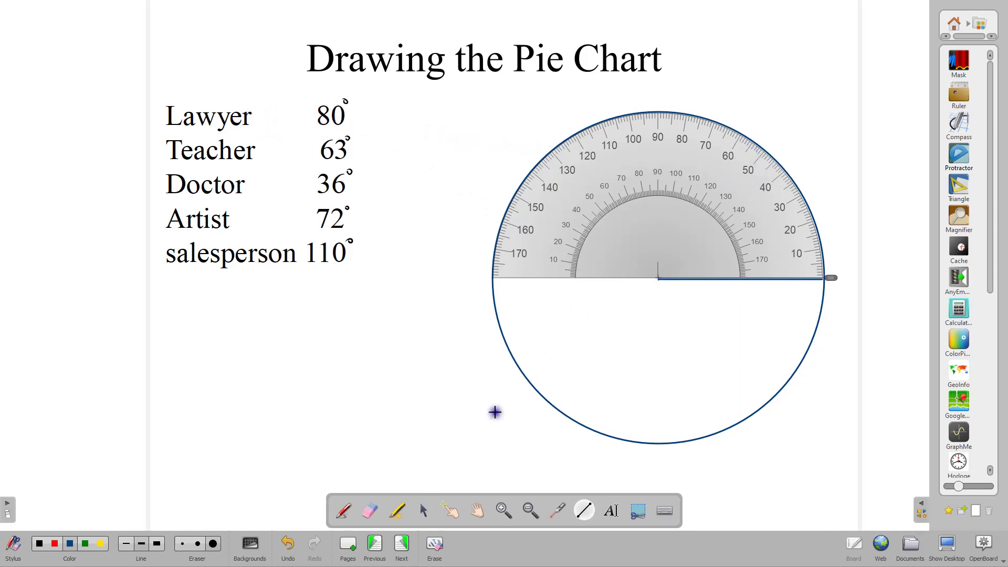
{"action": "left_click", "coordinate": [345, 510]}
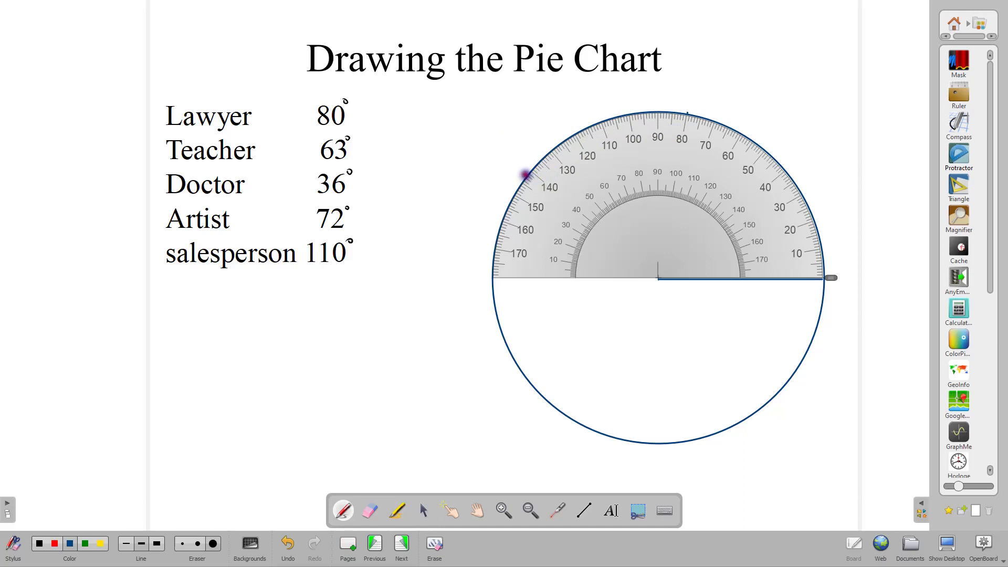
{"action": "left_click", "coordinate": [525, 175]}
{"action": "left_click", "coordinate": [427, 512]}
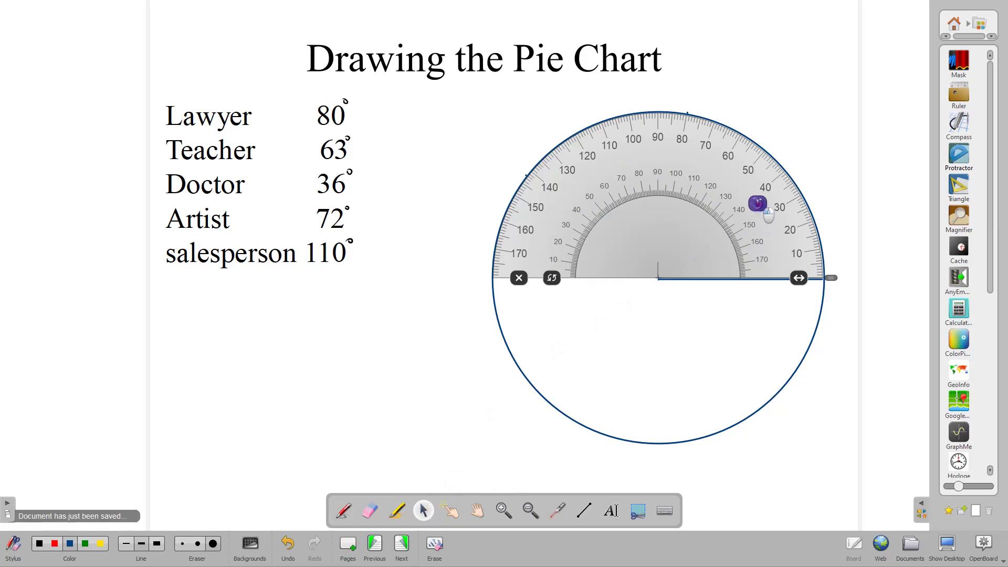
Rotate the protractor to 80° and draw a radius from the circle's top to the centre.
{"action": "left_click_drag", "start_coordinate": [758, 204], "coordinate": [605, 155]}
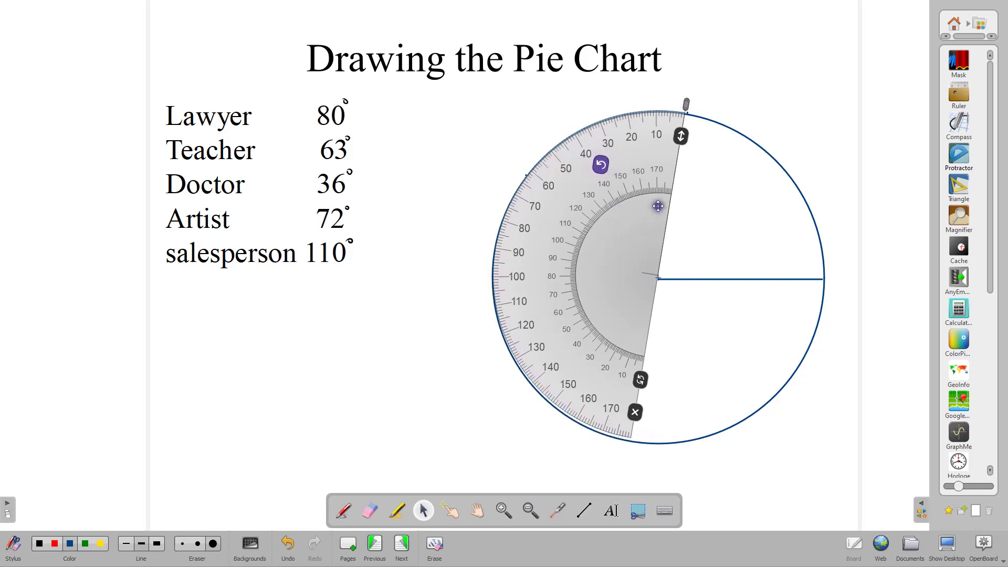
{"action": "left_click", "coordinate": [584, 510]}
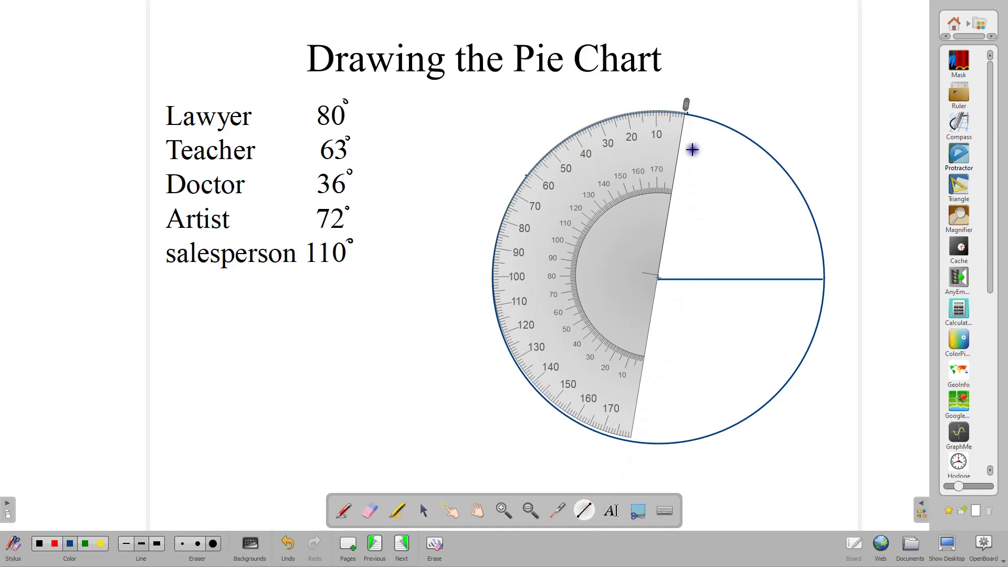
{"action": "left_click_drag", "start_coordinate": [687, 114], "coordinate": [658, 279]}
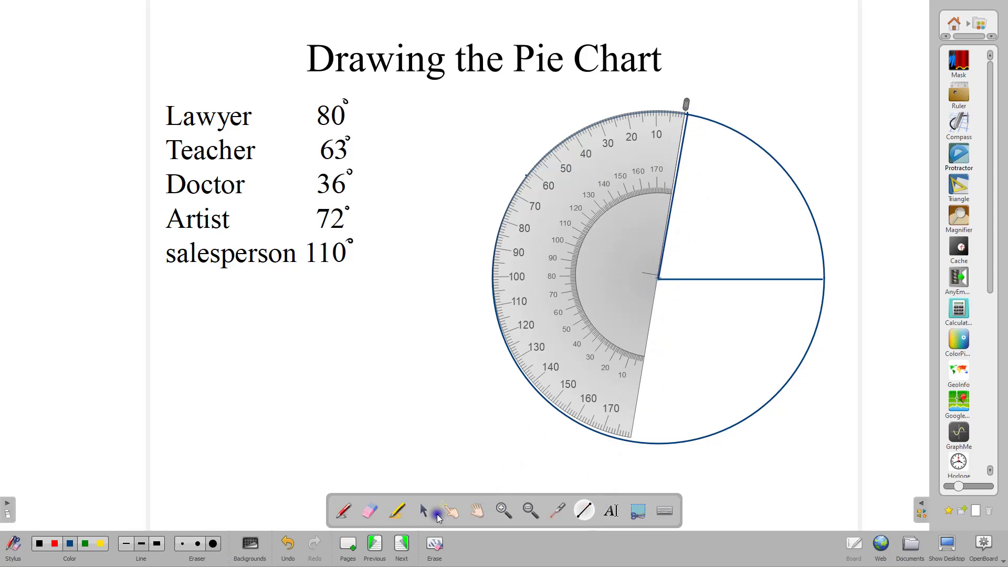
{"action": "left_click", "coordinate": [424, 512]}
Align the protractor on the new radius and draw the 63° Teacher radius.
{"action": "mouse_move", "coordinate": [603, 230]}
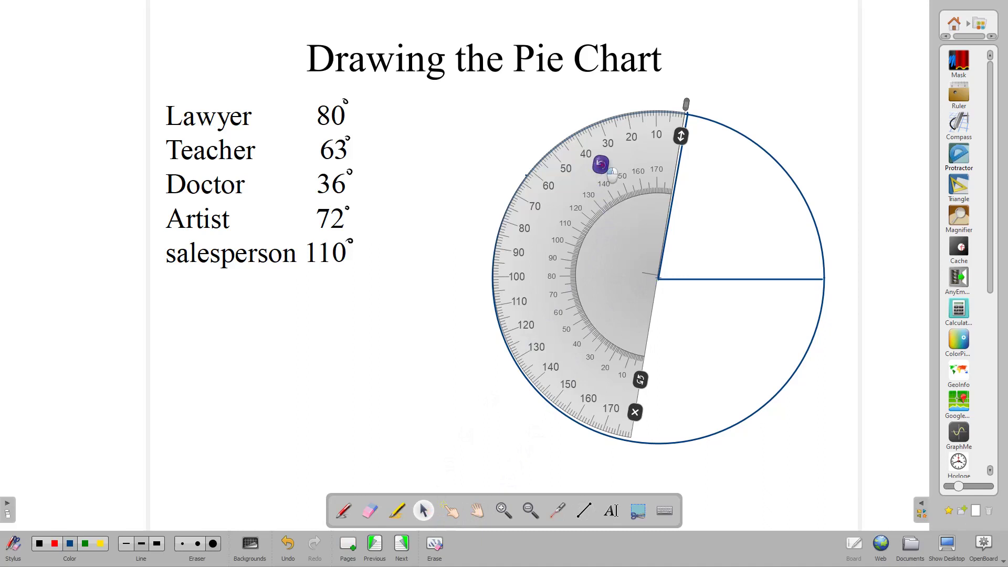
{"action": "left_click_drag", "start_coordinate": [612, 175], "coordinate": [612, 276]}
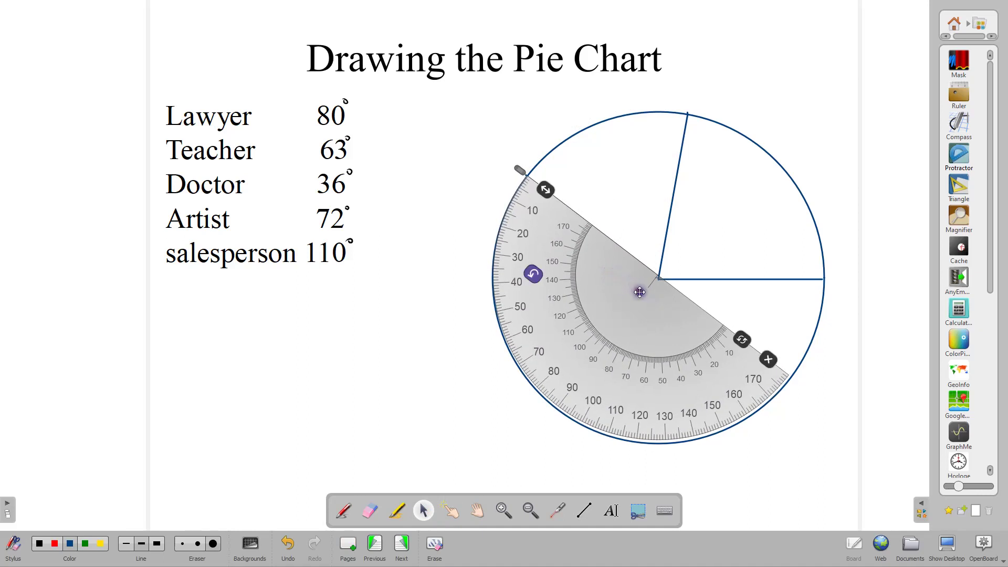
{"action": "left_click_drag", "start_coordinate": [640, 295], "coordinate": [639, 296]}
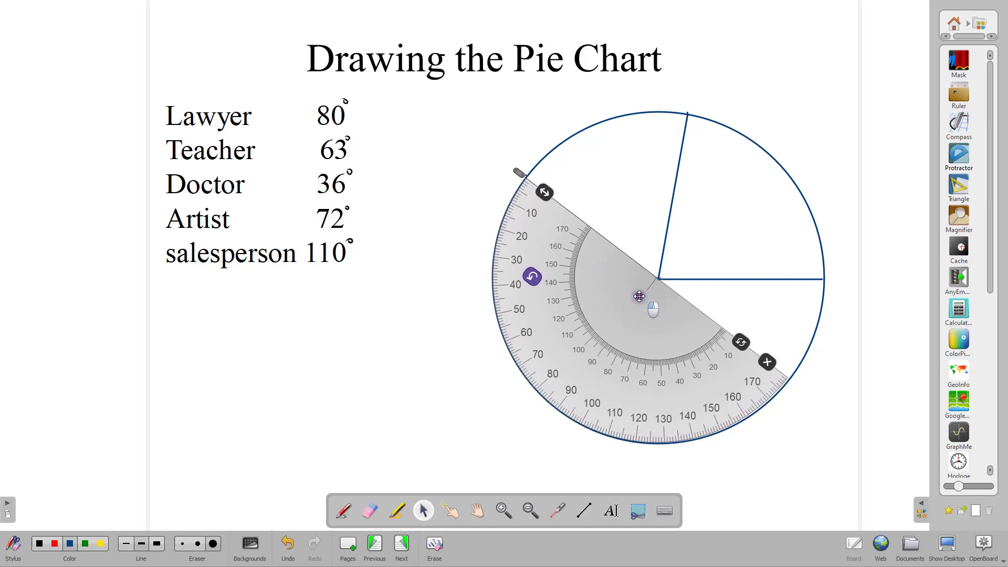
{"action": "left_click", "coordinate": [588, 511]}
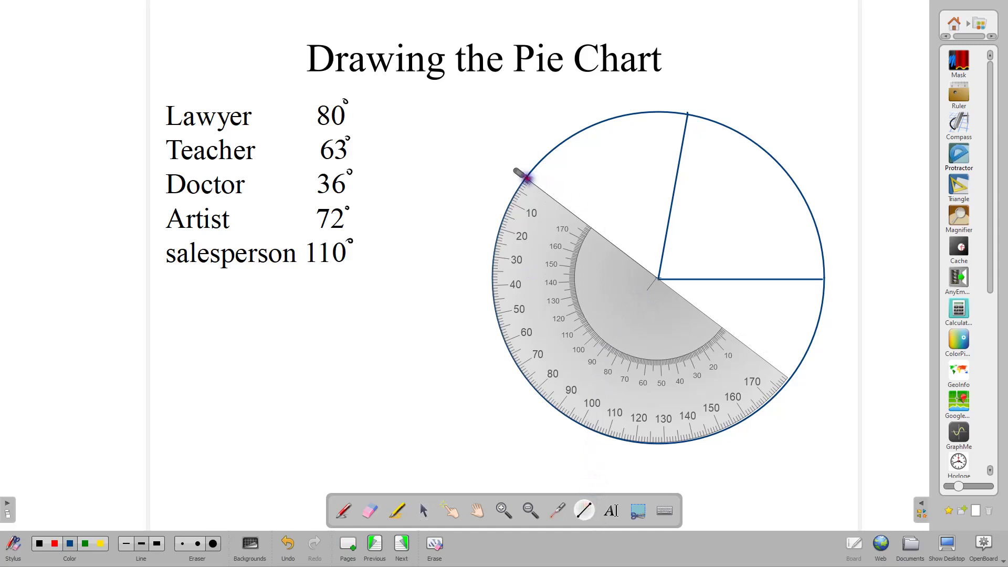
{"action": "left_click_drag", "start_coordinate": [526, 178], "coordinate": [657, 276]}
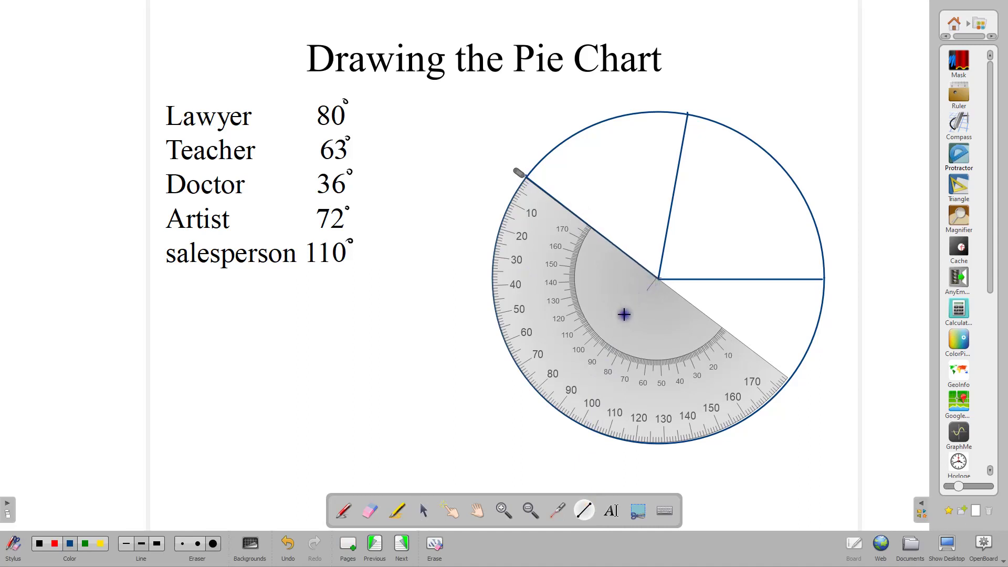
{"action": "left_click", "coordinate": [424, 510]}
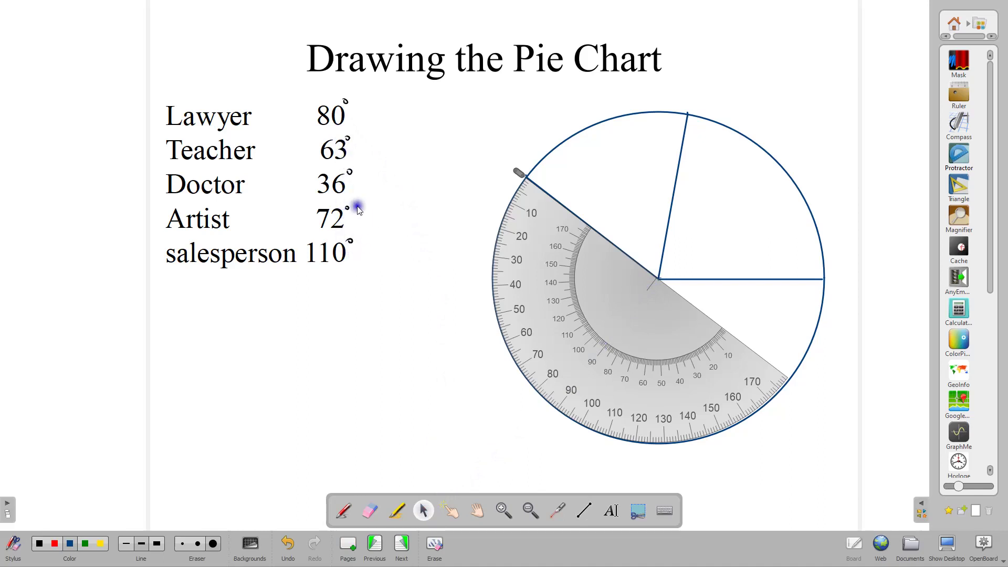
Tick the 36° point on the rim and rotate the protractor flat along the horizontal diameter.
{"action": "left_click", "coordinate": [344, 512]}
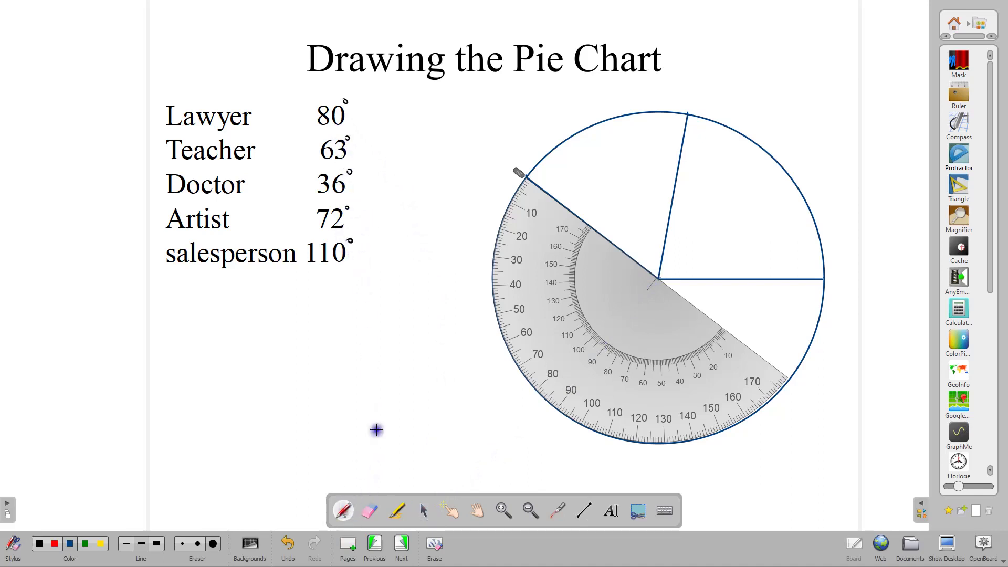
{"action": "left_click", "coordinate": [491, 273]}
{"action": "left_click", "coordinate": [424, 510]}
{"action": "mouse_move", "coordinate": [562, 288]}
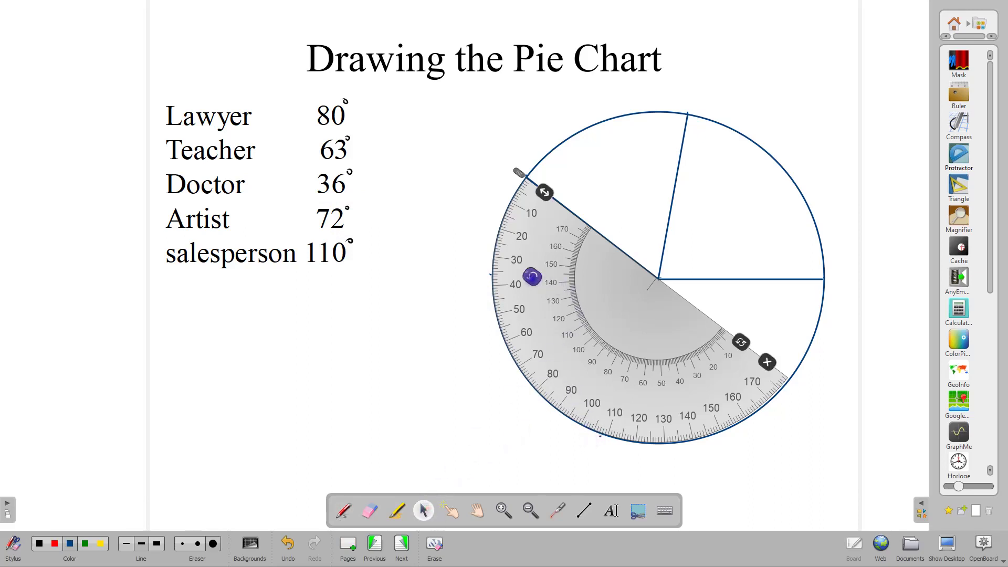
{"action": "left_click_drag", "start_coordinate": [532, 277], "coordinate": [580, 352]}
Nudge the protractor into line with the centre and draw the radius from the circle's left edge, closing the 36° Doctor sector.
{"action": "left_click", "coordinate": [584, 511]}
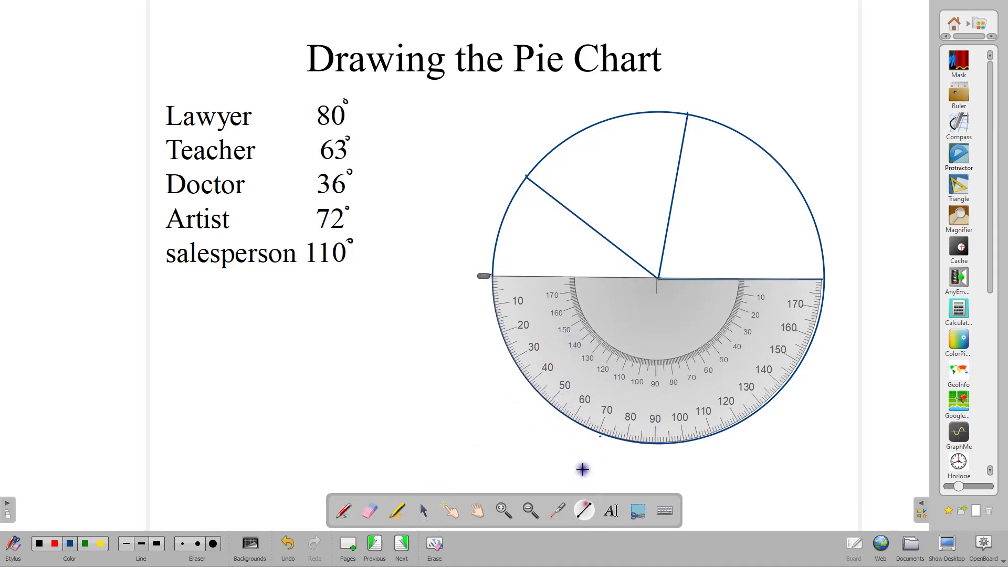
{"action": "mouse_move", "coordinate": [494, 275]}
{"action": "left_mouse_down"}
{"action": "mouse_move", "coordinate": [656, 282]}
{"action": "mouse_move", "coordinate": [522, 277]}
{"action": "left_mouse_up"}
{"action": "left_click", "coordinate": [424, 511]}
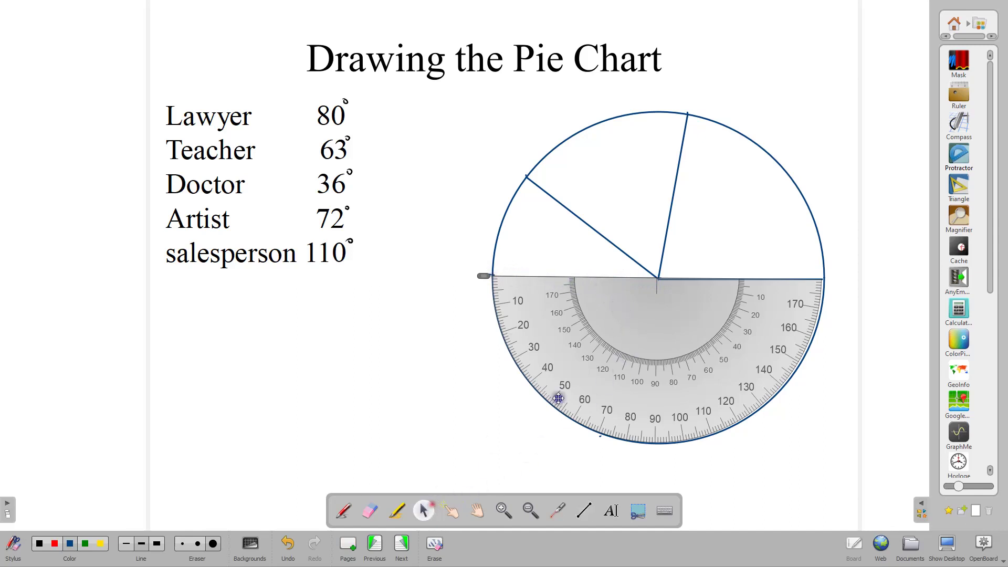
{"action": "mouse_move", "coordinate": [640, 343]}
{"action": "left_click_drag", "start_coordinate": [642, 345], "coordinate": [641, 346]}
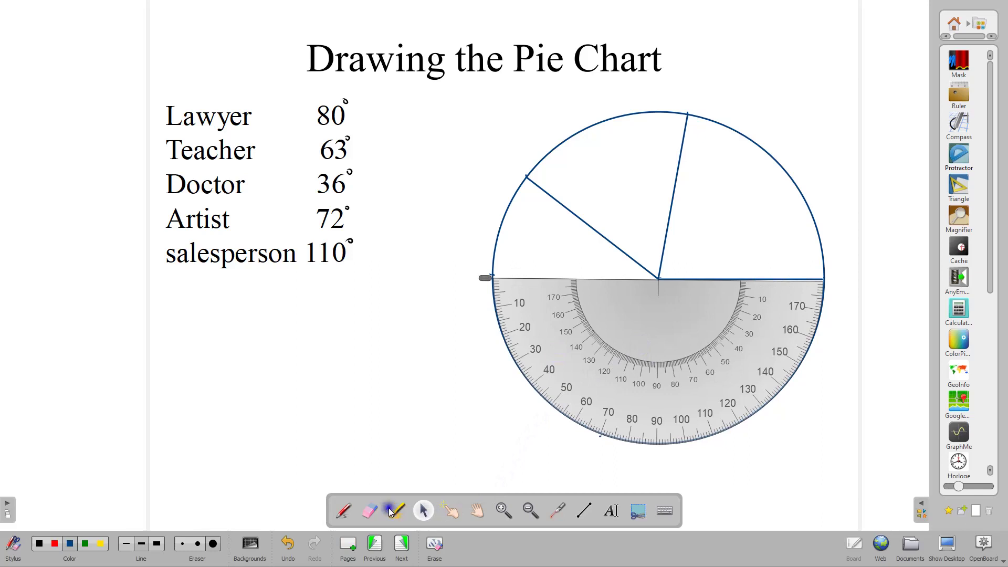
{"action": "left_click", "coordinate": [583, 511]}
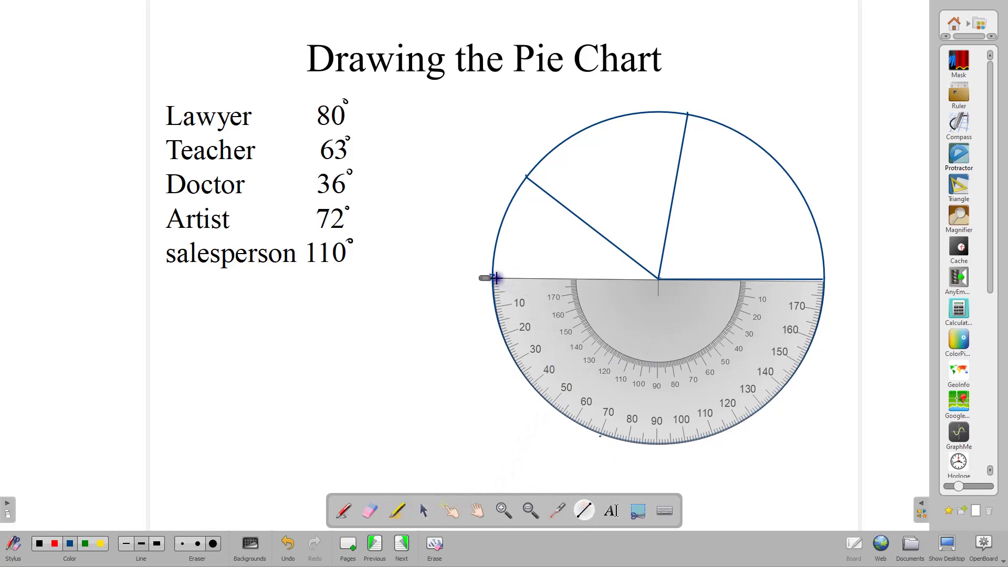
{"action": "left_click_drag", "start_coordinate": [493, 274], "coordinate": [656, 281]}
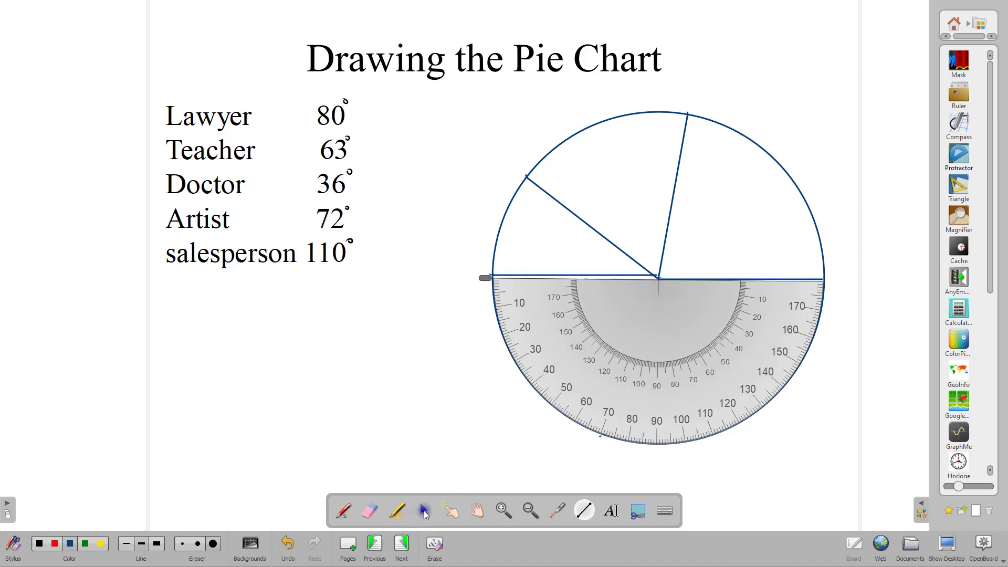
Rotate the protractor to 72° and draw the Artist radius from the centre to the lower-left edge.
{"action": "left_click", "coordinate": [424, 510]}
{"action": "mouse_move", "coordinate": [563, 338]}
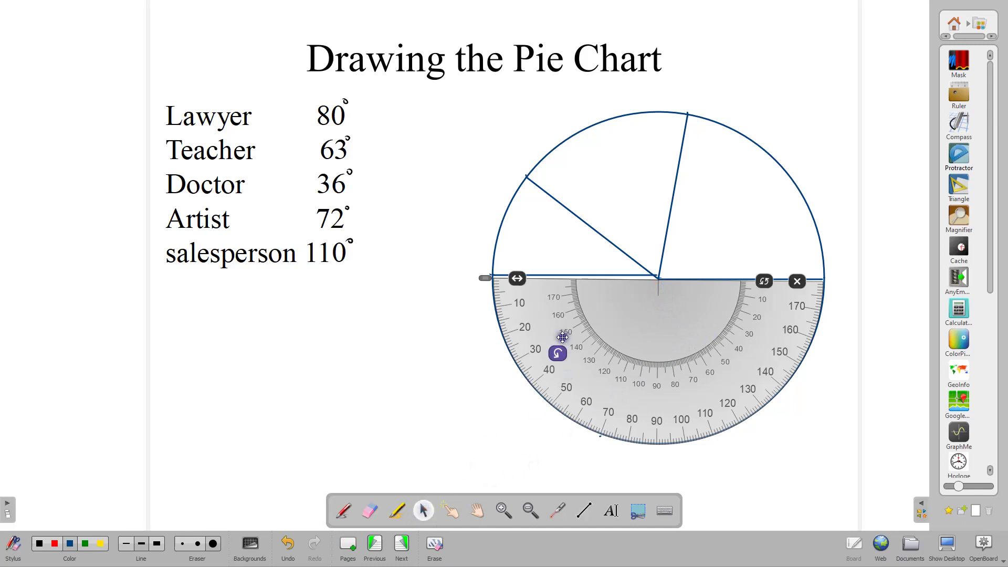
{"action": "left_click_drag", "start_coordinate": [567, 362], "coordinate": [701, 417]}
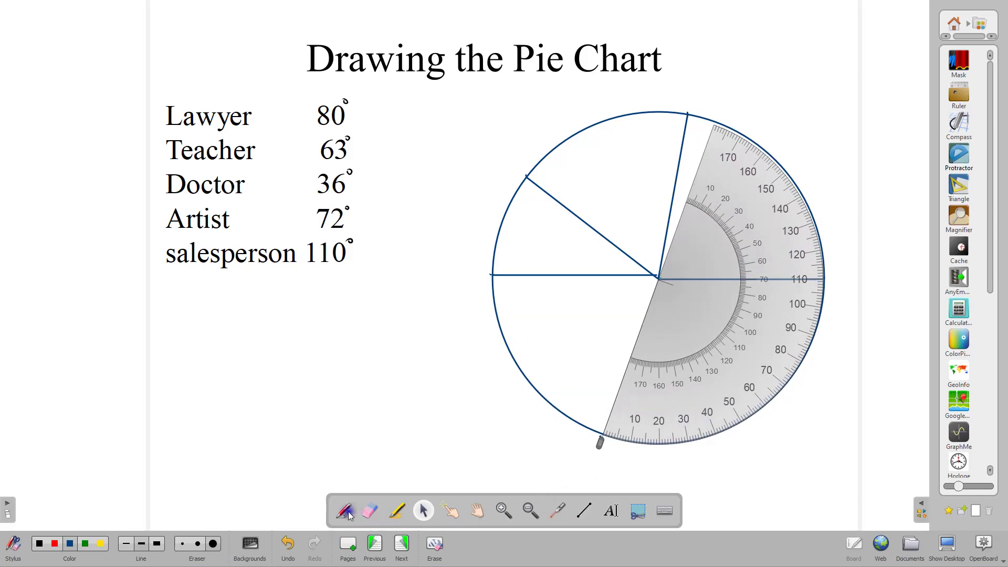
{"action": "left_click", "coordinate": [584, 510]}
{"action": "left_click_drag", "start_coordinate": [657, 279], "coordinate": [601, 438]}
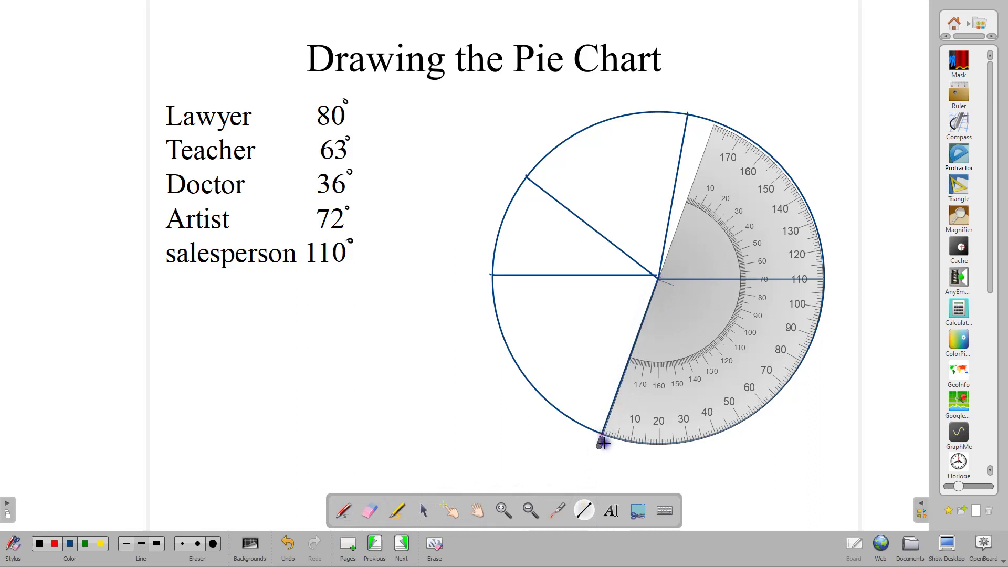
{"action": "left_click", "coordinate": [424, 510]}
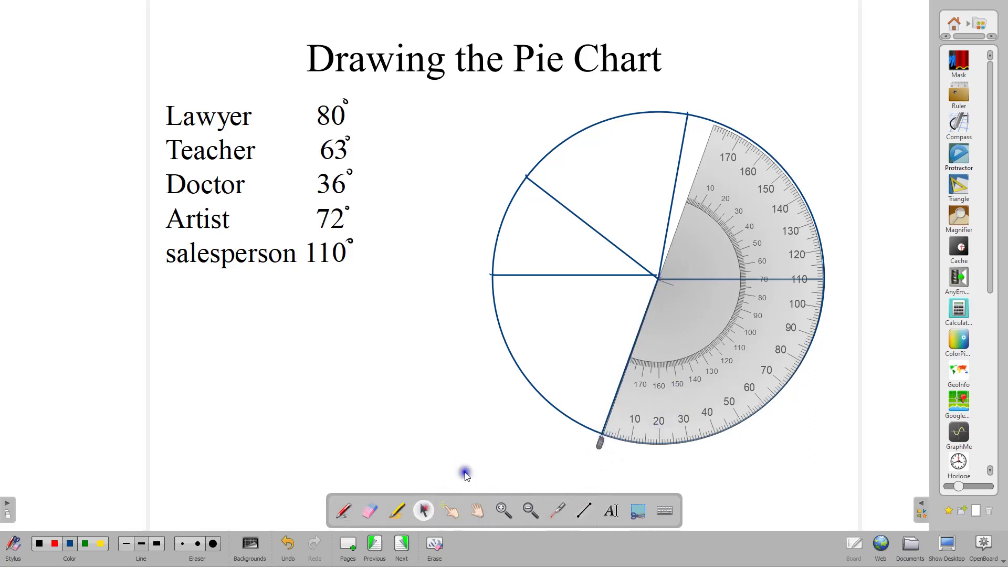
{"action": "mouse_move", "coordinate": [646, 387]}
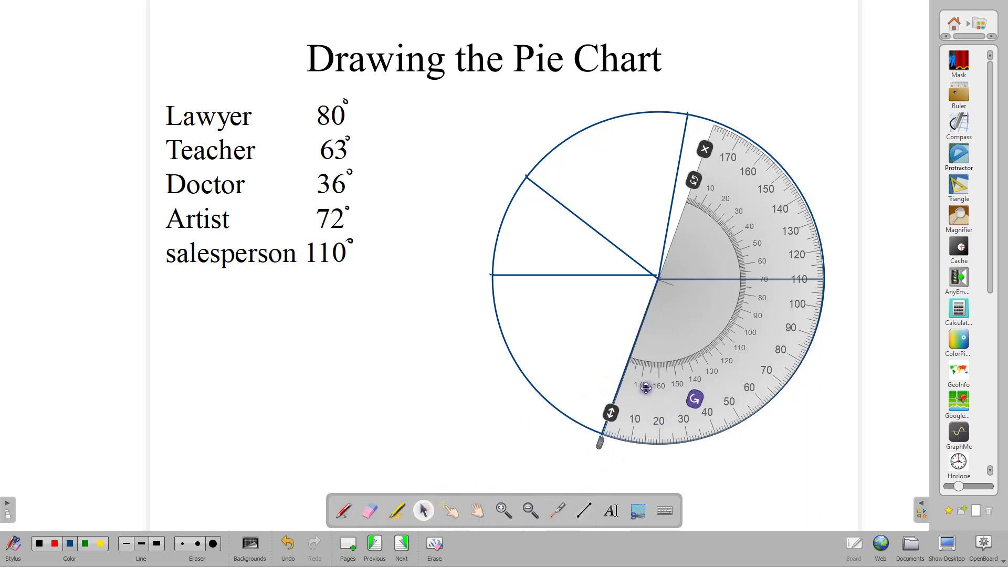
Remove the protractor and handwrite the Lawyer, Teacher (63), Doctor and Artist (72) sector labels.
{"action": "left_click", "coordinate": [705, 149]}
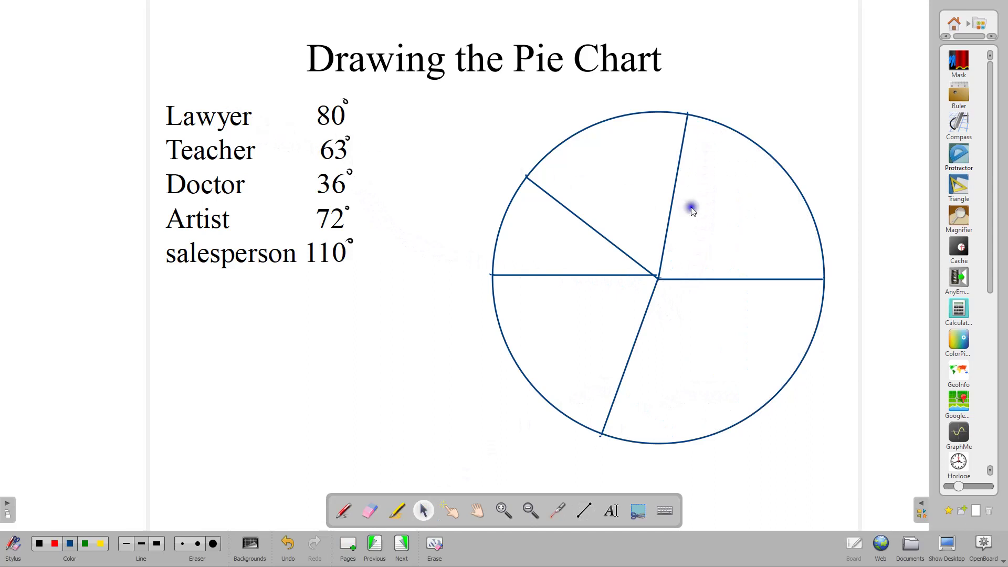
{"action": "left_click", "coordinate": [351, 510]}
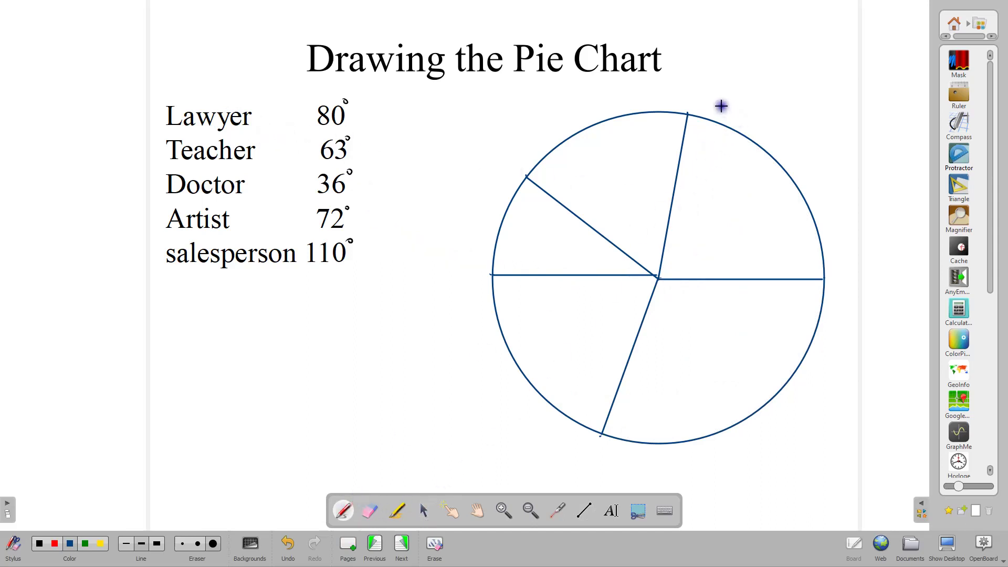
{"action": "mouse_move", "coordinate": [721, 103]}
{"action": "left_mouse_down"}
{"action": "mouse_move", "coordinate": [765, 114]}
{"action": "mouse_move", "coordinate": [765, 125]}
{"action": "mouse_move", "coordinate": [784, 109]}
{"action": "left_mouse_up"}
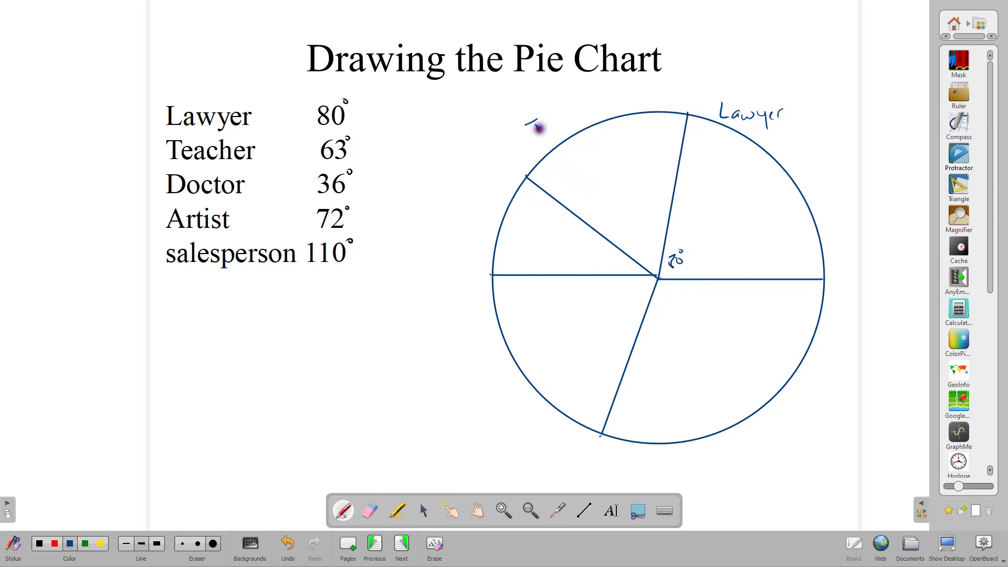
{"action": "left_click_drag", "start_coordinate": [549, 123], "coordinate": [560, 111]}
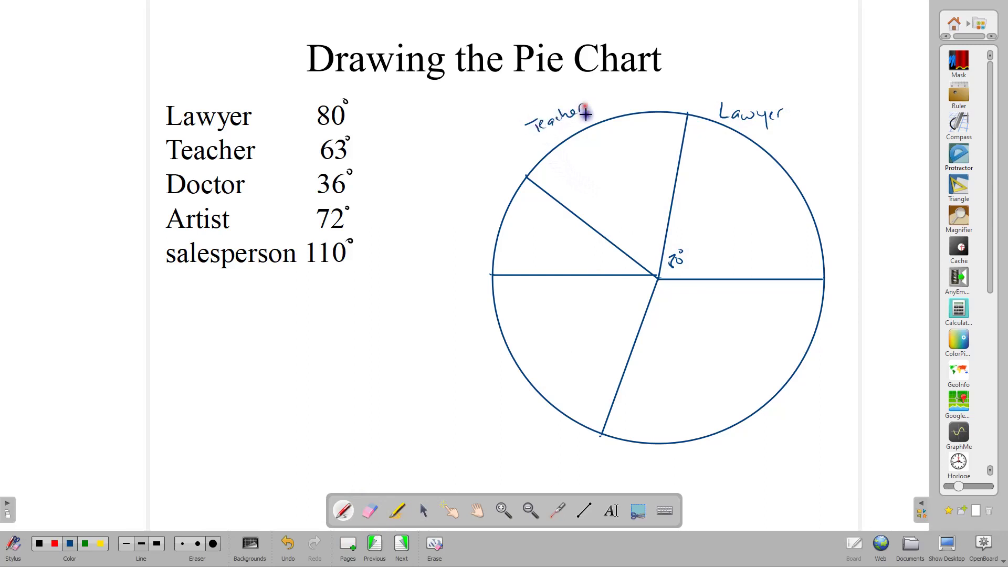
{"action": "left_click_drag", "start_coordinate": [635, 235], "coordinate": [647, 234]}
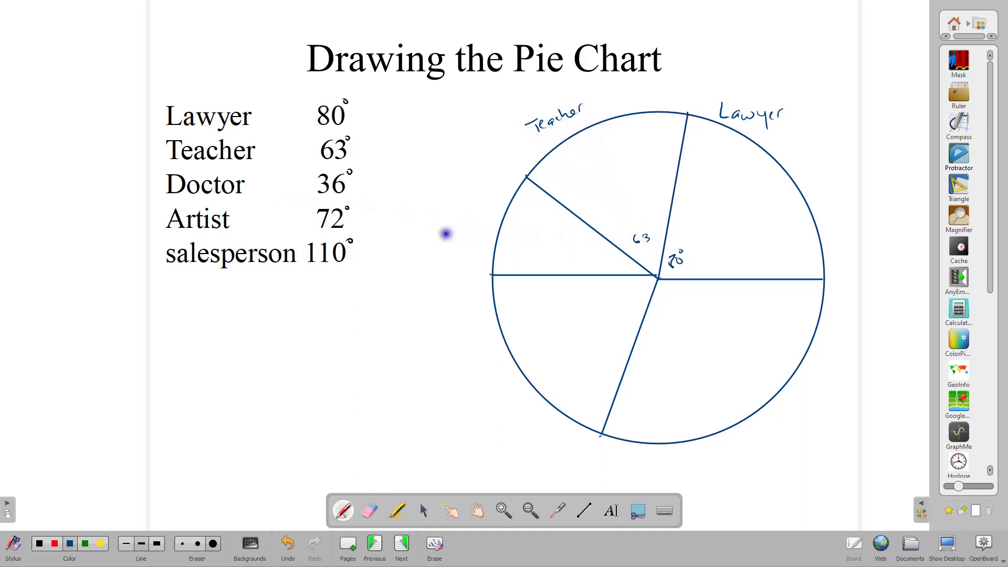
{"action": "left_click_drag", "start_coordinate": [444, 237], "coordinate": [458, 222]}
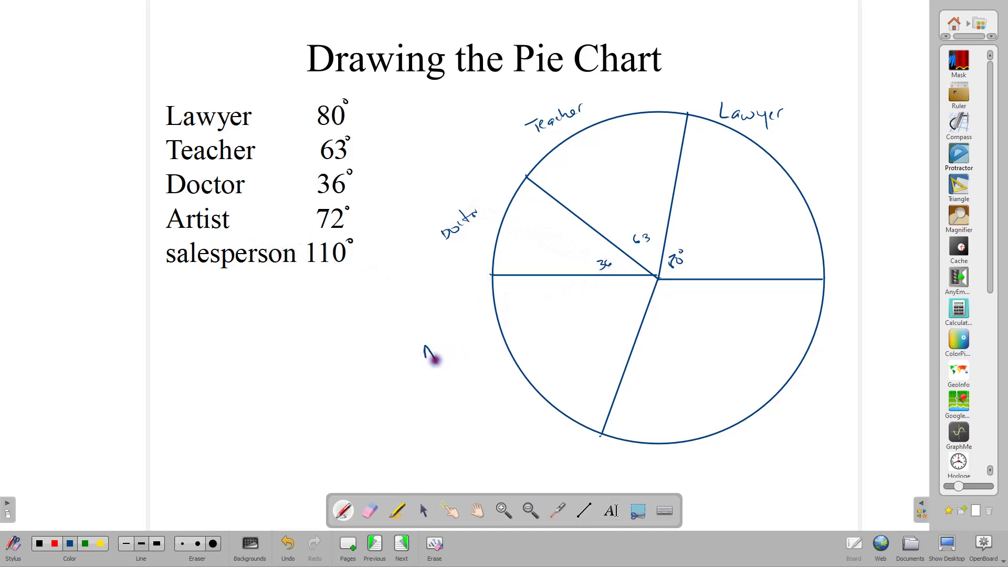
{"action": "left_click_drag", "start_coordinate": [437, 353], "coordinate": [444, 350]}
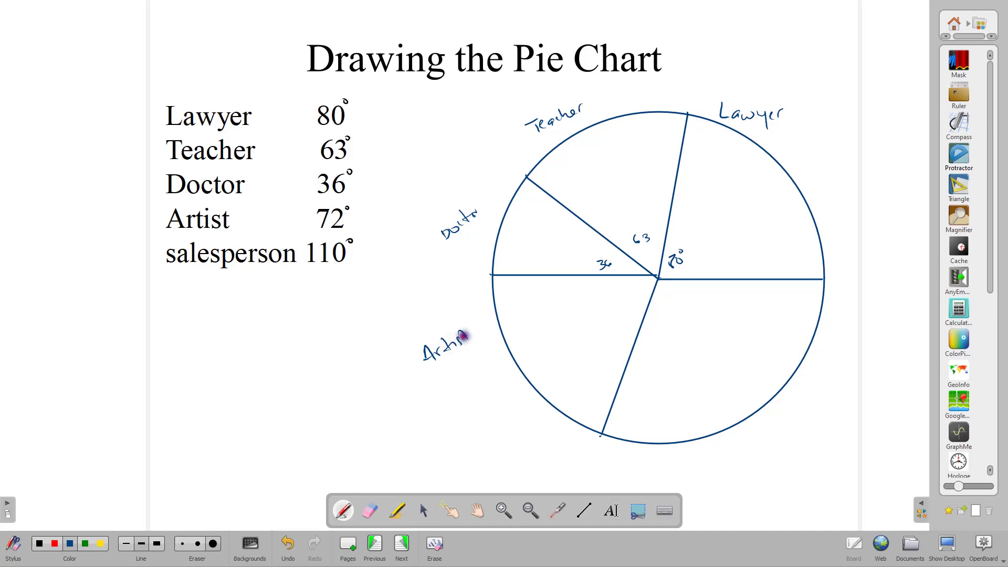
{"action": "left_click_drag", "start_coordinate": [615, 305], "coordinate": [634, 307]}
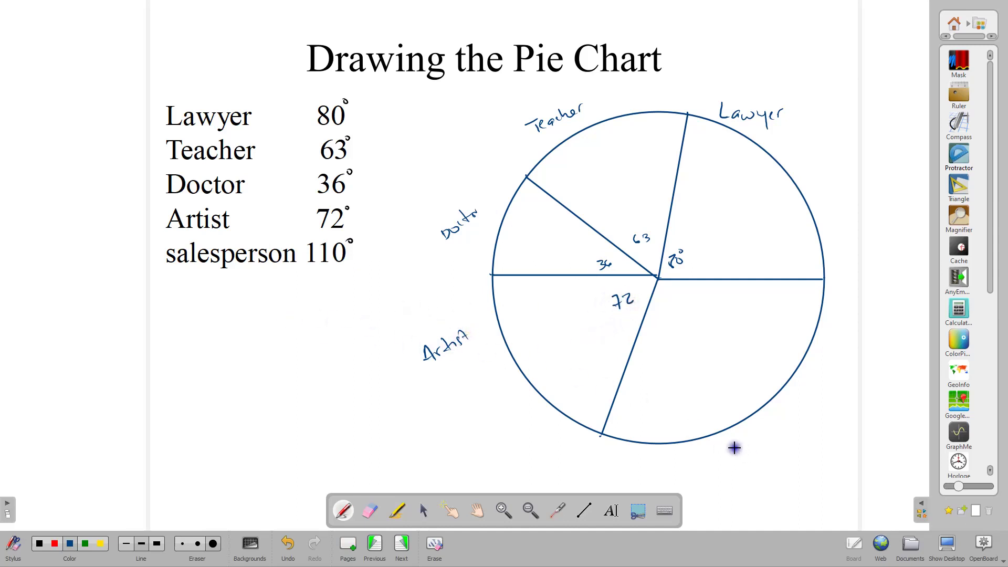
Label the lower-right sector Salesperson and erase its incorrect 100° angle.
{"action": "mouse_move", "coordinate": [735, 449]}
{"action": "left_mouse_down"}
{"action": "mouse_move", "coordinate": [745, 439]}
{"action": "mouse_move", "coordinate": [803, 439]}
{"action": "mouse_move", "coordinate": [819, 416]}
{"action": "left_mouse_up"}
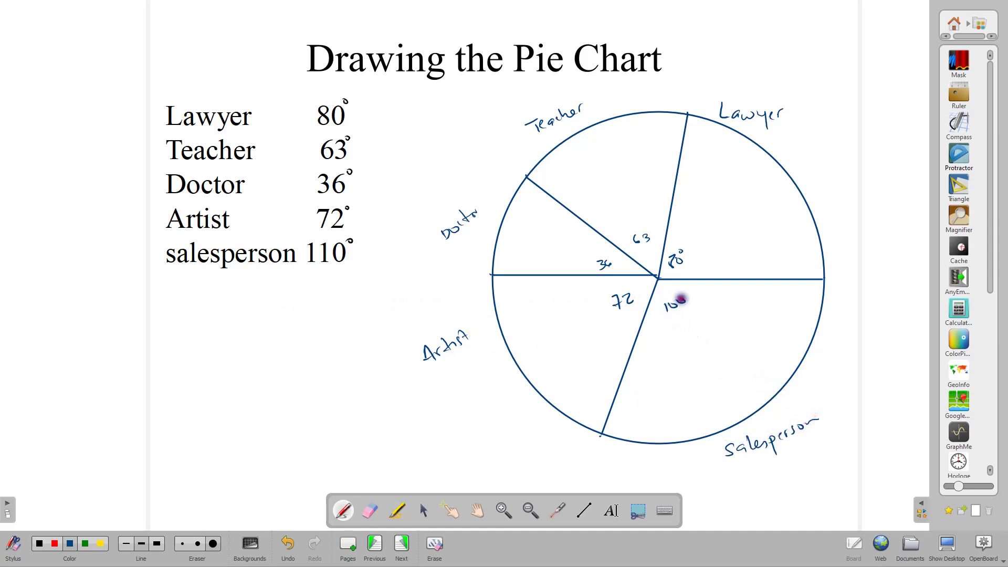
{"action": "left_click_drag", "start_coordinate": [685, 291], "coordinate": [687, 293]}
{"action": "left_click", "coordinate": [370, 510]}
{"action": "mouse_move", "coordinate": [675, 333]}
{"action": "left_mouse_down"}
{"action": "mouse_move", "coordinate": [690, 320]}
{"action": "mouse_move", "coordinate": [661, 313]}
{"action": "mouse_move", "coordinate": [677, 294]}
{"action": "left_mouse_up"}
{"action": "left_click", "coordinate": [343, 511]}
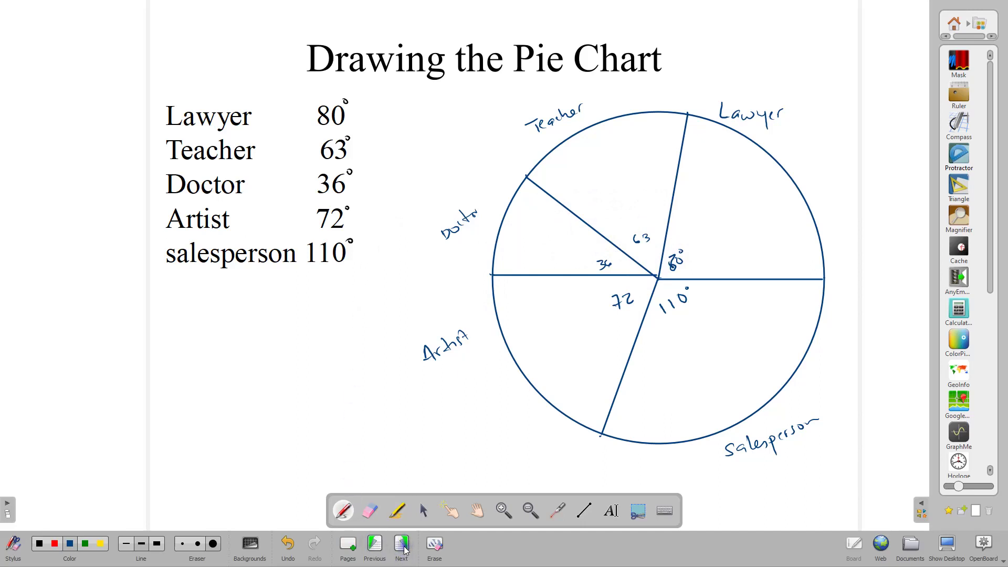
Hide the Library panel and advance to the 'Using a Pie chart' post-office letters page.
{"action": "left_click", "coordinate": [922, 504]}
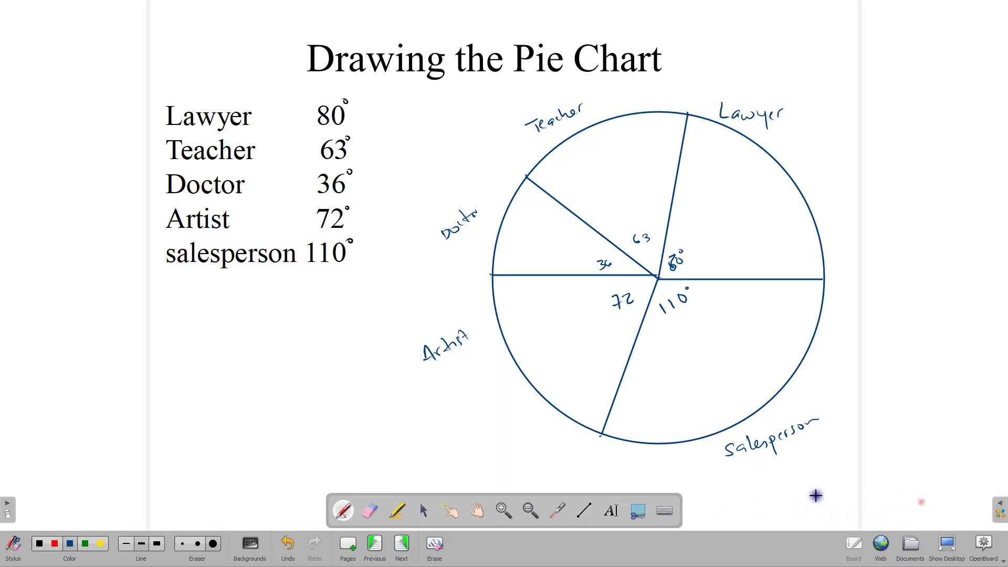
{"action": "left_click", "coordinate": [402, 545]}
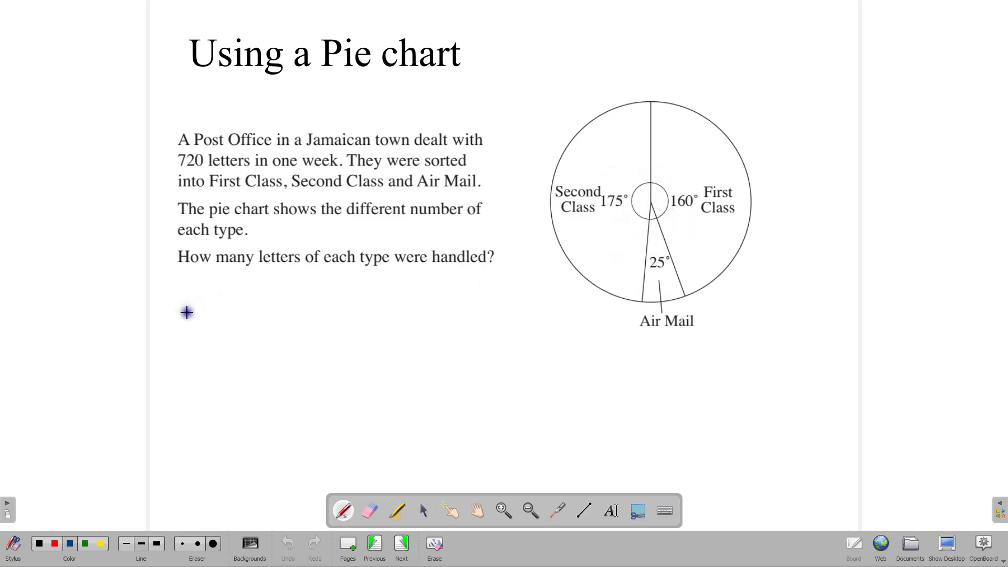
Handwrite Air Mail: 25/360 × 720/1, cancelled to 2, giving = 50, then begin the Second Class heading.
{"action": "left_click_drag", "start_coordinate": [177, 308], "coordinate": [260, 319]}
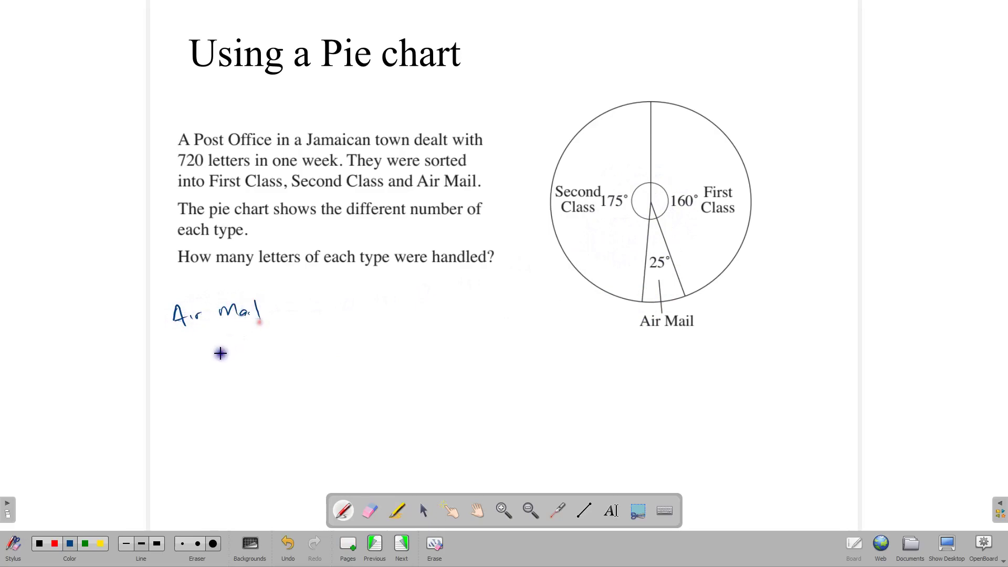
{"action": "mouse_move", "coordinate": [208, 355]}
{"action": "left_mouse_down"}
{"action": "mouse_move", "coordinate": [230, 354]}
{"action": "mouse_move", "coordinate": [247, 371]}
{"action": "mouse_move", "coordinate": [221, 387]}
{"action": "mouse_move", "coordinate": [253, 384]}
{"action": "mouse_move", "coordinate": [265, 364]}
{"action": "left_mouse_up"}
{"action": "mouse_move", "coordinate": [266, 355]}
{"action": "left_mouse_down"}
{"action": "mouse_move", "coordinate": [254, 367]}
{"action": "mouse_move", "coordinate": [304, 351]}
{"action": "mouse_move", "coordinate": [311, 368]}
{"action": "left_mouse_up"}
{"action": "mouse_move", "coordinate": [304, 371]}
{"action": "left_mouse_down"}
{"action": "mouse_move", "coordinate": [248, 384]}
{"action": "mouse_move", "coordinate": [216, 405]}
{"action": "mouse_move", "coordinate": [236, 421]}
{"action": "left_mouse_up"}
{"action": "mouse_move", "coordinate": [295, 339]}
{"action": "left_mouse_down"}
{"action": "mouse_move", "coordinate": [282, 363]}
{"action": "mouse_move", "coordinate": [288, 337]}
{"action": "left_mouse_up"}
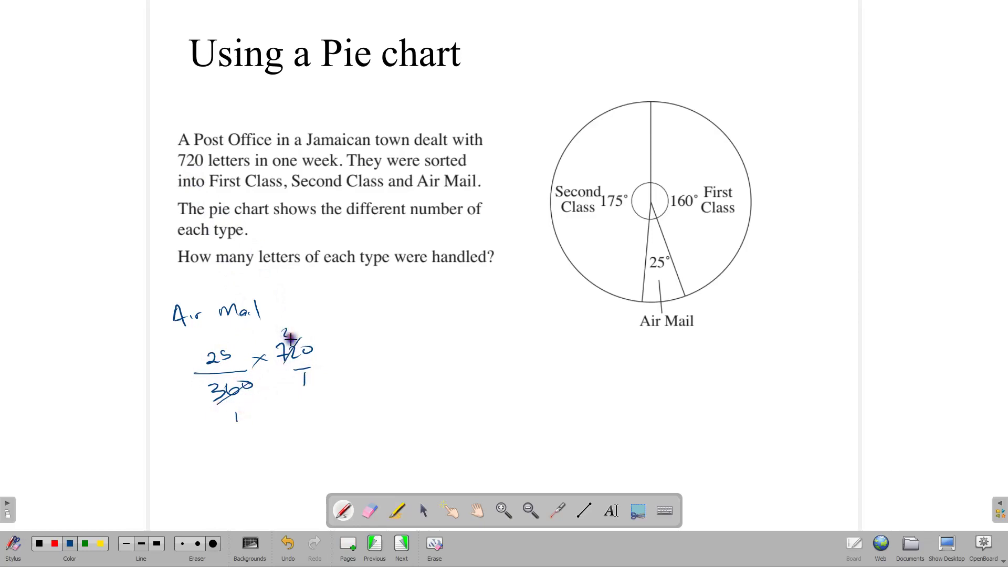
{"action": "mouse_move", "coordinate": [267, 427]}
{"action": "left_mouse_down"}
{"action": "mouse_move", "coordinate": [288, 434]}
{"action": "mouse_move", "coordinate": [305, 422]}
{"action": "left_mouse_up"}
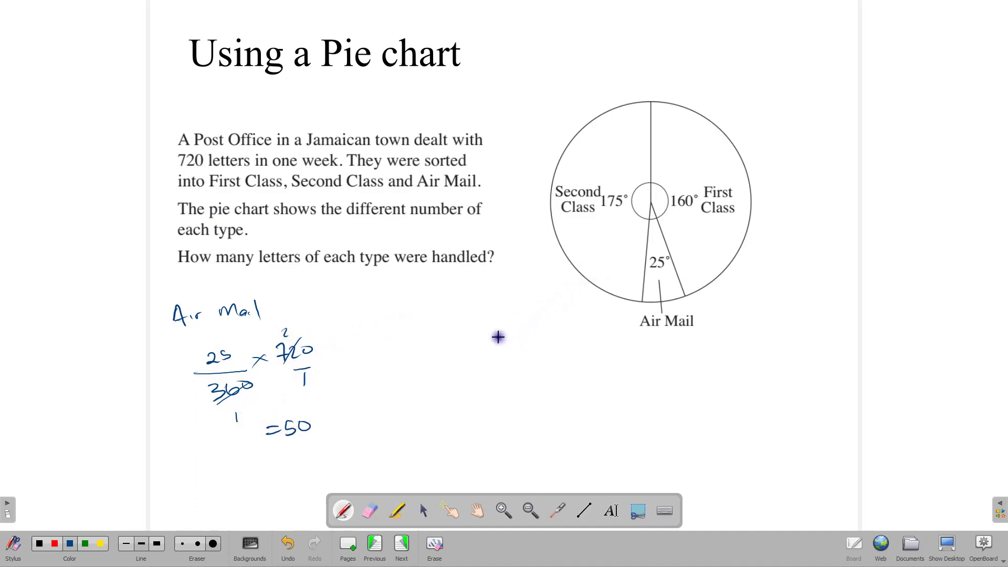
{"action": "mouse_move", "coordinate": [428, 332]}
{"action": "left_mouse_down"}
{"action": "mouse_move", "coordinate": [464, 319]}
{"action": "mouse_move", "coordinate": [508, 326]}
{"action": "left_mouse_up"}
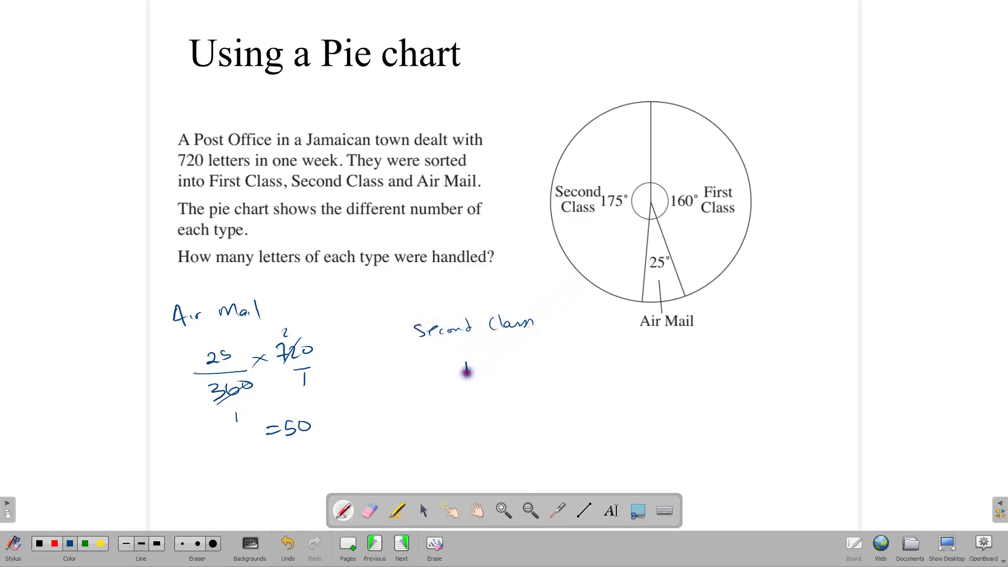
Write the Second Class working 175/360 × 720, simplified to 175 × 2 = 350.
{"action": "mouse_move", "coordinate": [471, 362]}
{"action": "left_mouse_down"}
{"action": "mouse_move", "coordinate": [487, 374]}
{"action": "mouse_move", "coordinate": [472, 384]}
{"action": "mouse_move", "coordinate": [506, 380]}
{"action": "mouse_move", "coordinate": [472, 413]}
{"action": "mouse_move", "coordinate": [525, 377]}
{"action": "left_mouse_up"}
{"action": "mouse_move", "coordinate": [525, 367]}
{"action": "left_mouse_down"}
{"action": "mouse_move", "coordinate": [513, 387]}
{"action": "mouse_move", "coordinate": [548, 365]}
{"action": "mouse_move", "coordinate": [567, 379]}
{"action": "mouse_move", "coordinate": [562, 398]}
{"action": "left_mouse_up"}
{"action": "left_click_drag", "start_coordinate": [492, 400], "coordinate": [478, 421]}
{"action": "left_click_drag", "start_coordinate": [557, 348], "coordinate": [547, 374]}
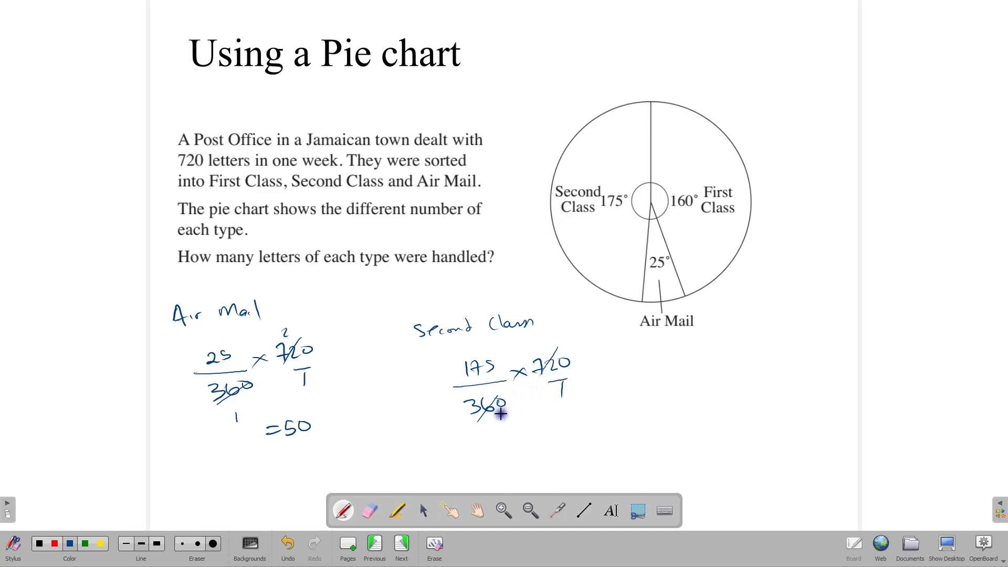
{"action": "mouse_move", "coordinate": [492, 431]}
{"action": "left_mouse_down"}
{"action": "mouse_move", "coordinate": [493, 448]}
{"action": "mouse_move", "coordinate": [510, 446]}
{"action": "left_mouse_up"}
{"action": "left_click_drag", "start_coordinate": [517, 434], "coordinate": [554, 436]}
{"action": "left_click_drag", "start_coordinate": [529, 346], "coordinate": [534, 353]}
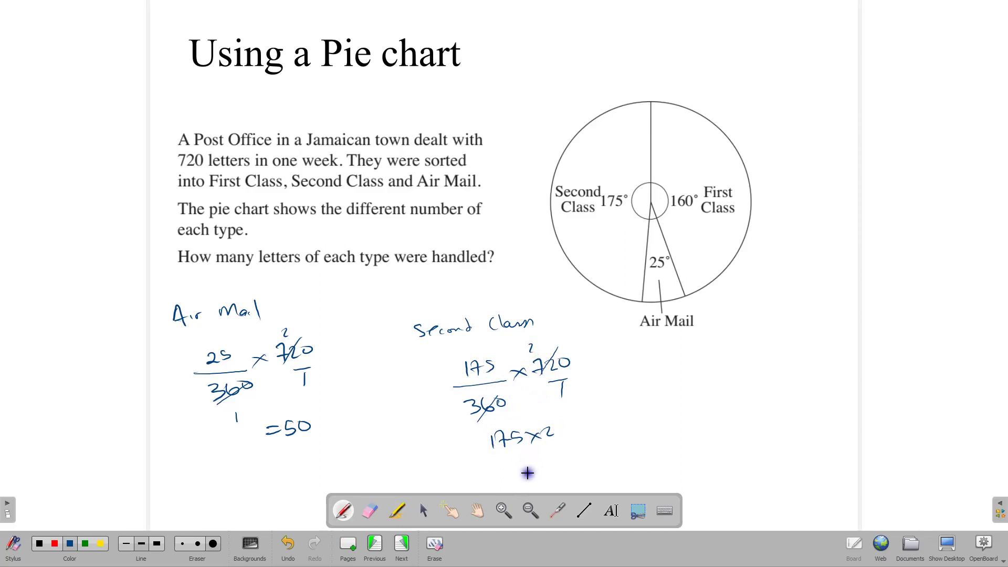
{"action": "left_click_drag", "start_coordinate": [520, 463], "coordinate": [540, 470]}
{"action": "left_click_drag", "start_coordinate": [549, 462], "coordinate": [557, 464]}
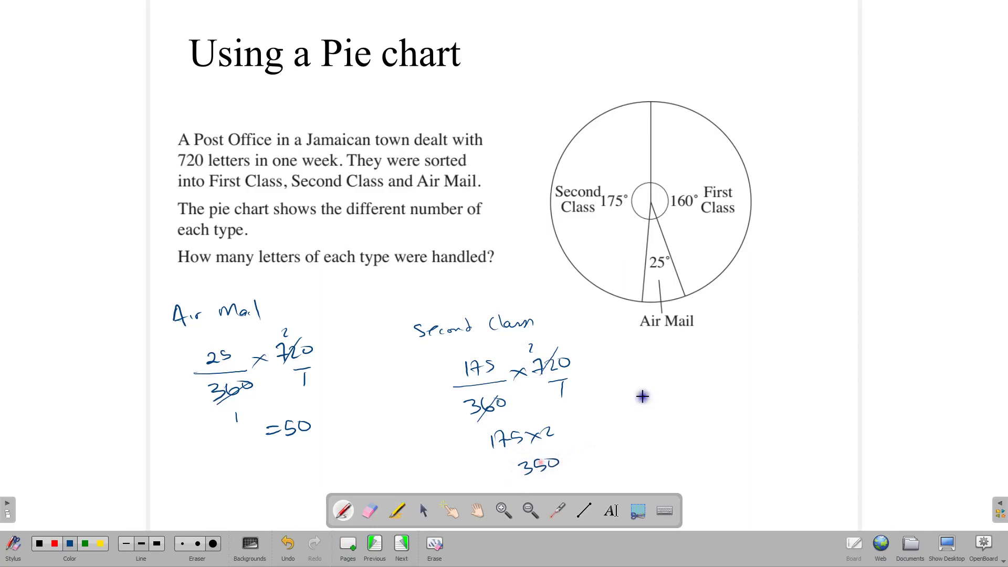
Write the First Class working 160 × 2 = 320 with the heading First above it.
{"action": "left_click_drag", "start_coordinate": [714, 361], "coordinate": [714, 378]}
{"action": "mouse_move", "coordinate": [730, 361]}
{"action": "left_mouse_down"}
{"action": "mouse_move", "coordinate": [724, 372]}
{"action": "mouse_move", "coordinate": [743, 367]}
{"action": "left_mouse_up"}
{"action": "mouse_move", "coordinate": [707, 405]}
{"action": "left_mouse_down"}
{"action": "mouse_move", "coordinate": [724, 400]}
{"action": "mouse_move", "coordinate": [721, 412]}
{"action": "left_mouse_up"}
{"action": "left_click_drag", "start_coordinate": [734, 395], "coordinate": [747, 401]}
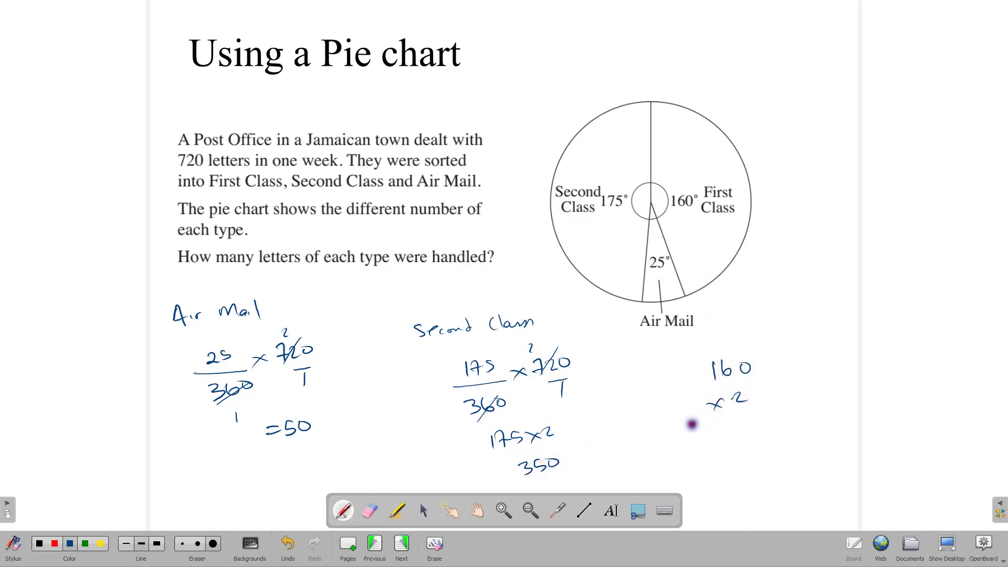
{"action": "left_click_drag", "start_coordinate": [690, 424], "coordinate": [788, 417]}
{"action": "mouse_move", "coordinate": [729, 434]}
{"action": "left_mouse_down"}
{"action": "mouse_move", "coordinate": [733, 447]}
{"action": "mouse_move", "coordinate": [764, 445]}
{"action": "mouse_move", "coordinate": [773, 431]}
{"action": "left_mouse_up"}
{"action": "left_click_drag", "start_coordinate": [749, 332], "coordinate": [762, 330]}
{"action": "left_click_drag", "start_coordinate": [773, 328], "coordinate": [788, 321]}
{"action": "left_click_drag", "start_coordinate": [797, 315], "coordinate": [799, 329]}
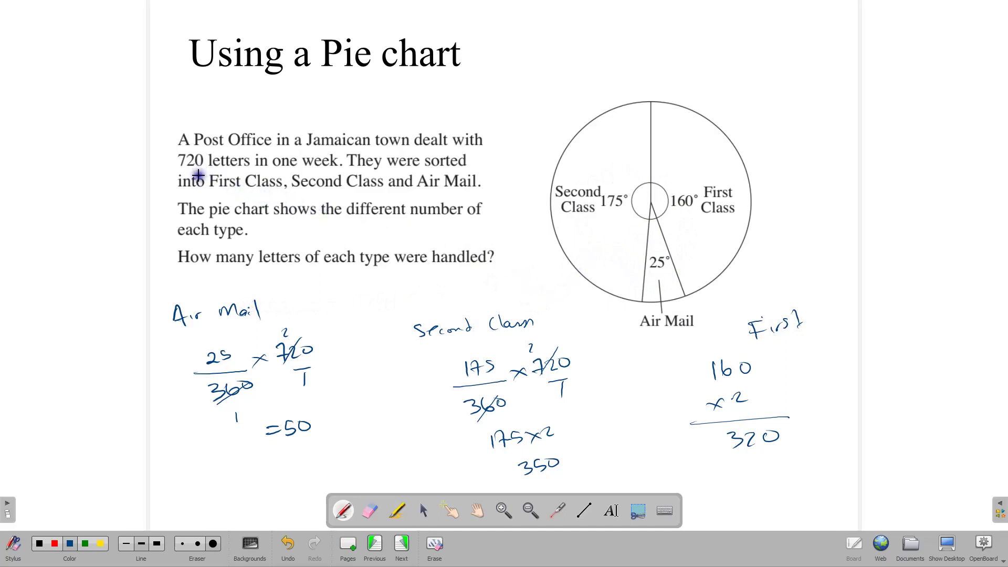
Advance to the MCQ page with the drinks and football pie-chart questions.
{"action": "left_click", "coordinate": [401, 546]}
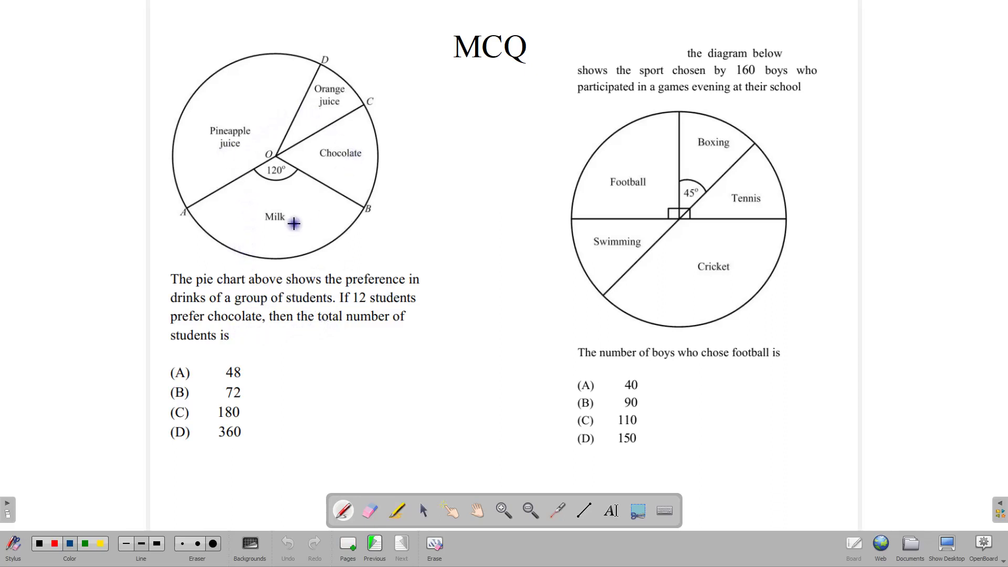
Highlight '12 students' and 'prefer chocolate' in the drinks question.
{"action": "left_click", "coordinate": [393, 510]}
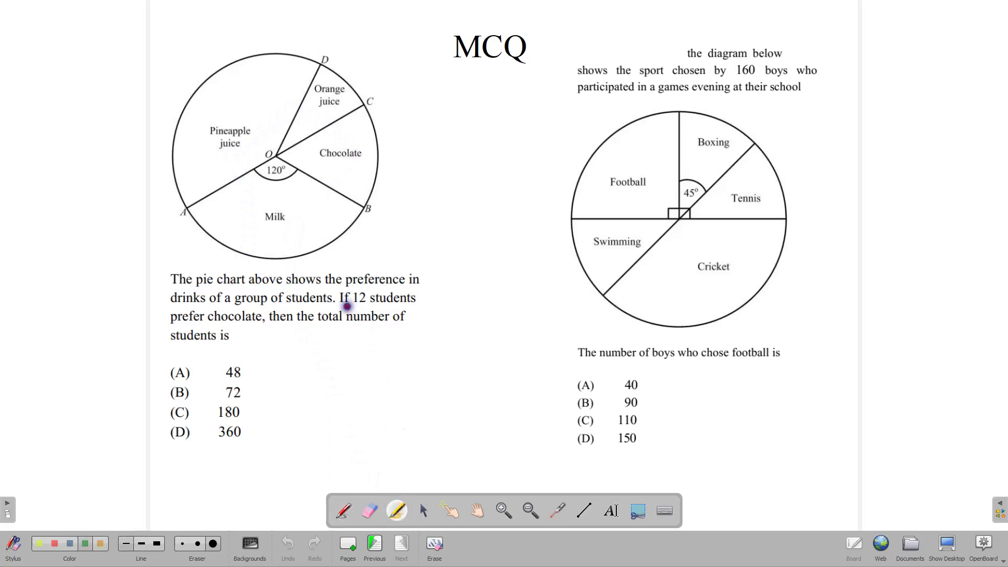
{"action": "left_click_drag", "start_coordinate": [347, 306], "coordinate": [374, 307]}
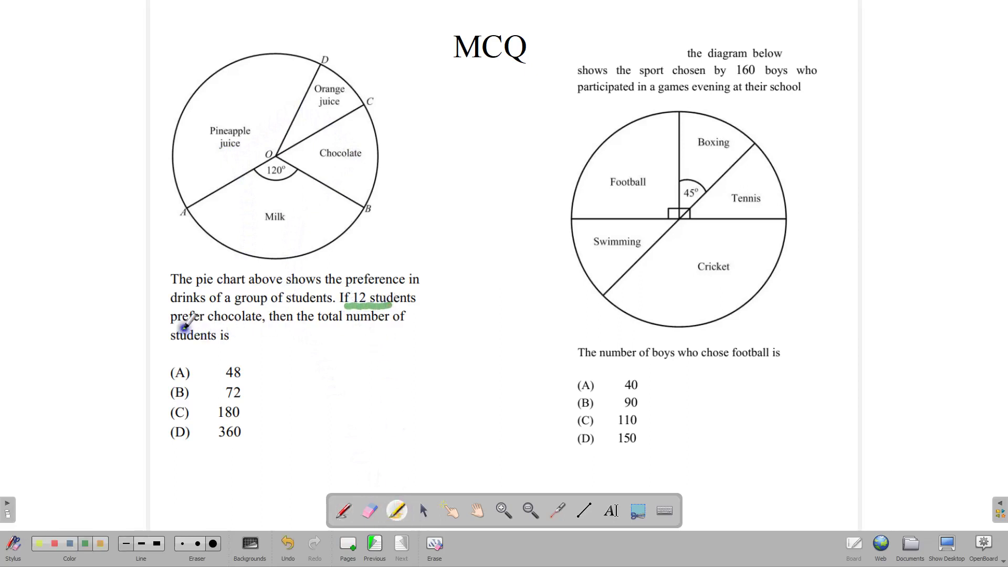
{"action": "left_click_drag", "start_coordinate": [179, 326], "coordinate": [244, 325]}
{"action": "left_click", "coordinate": [343, 509]}
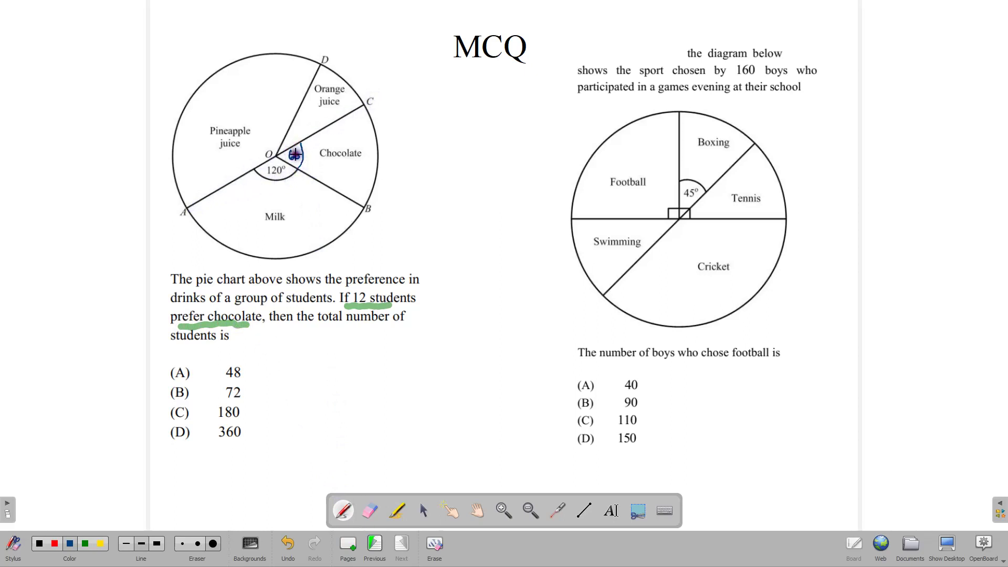
Write 60° ≈ 12 students beside the chart, 2×12 in the Milk sector, and tick answer (B) 72.
{"action": "mouse_move", "coordinate": [391, 137]}
{"action": "left_mouse_down"}
{"action": "mouse_move", "coordinate": [393, 149]}
{"action": "mouse_move", "coordinate": [396, 139]}
{"action": "left_mouse_up"}
{"action": "left_click_drag", "start_coordinate": [400, 134], "coordinate": [400, 135]}
{"action": "left_click_drag", "start_coordinate": [436, 139], "coordinate": [438, 154]}
{"action": "left_click_drag", "start_coordinate": [443, 142], "coordinate": [473, 139]}
{"action": "left_click_drag", "start_coordinate": [466, 130], "coordinate": [514, 116]}
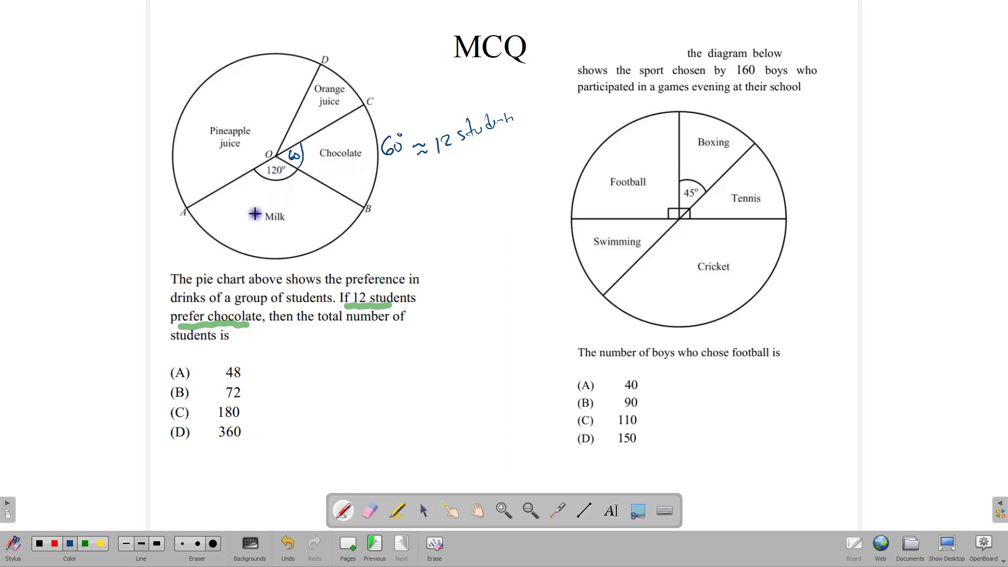
{"action": "mouse_move", "coordinate": [246, 201]}
{"action": "left_mouse_down"}
{"action": "mouse_move", "coordinate": [252, 209]}
{"action": "mouse_move", "coordinate": [267, 197]}
{"action": "mouse_move", "coordinate": [276, 227]}
{"action": "mouse_move", "coordinate": [306, 215]}
{"action": "mouse_move", "coordinate": [300, 235]}
{"action": "left_mouse_up"}
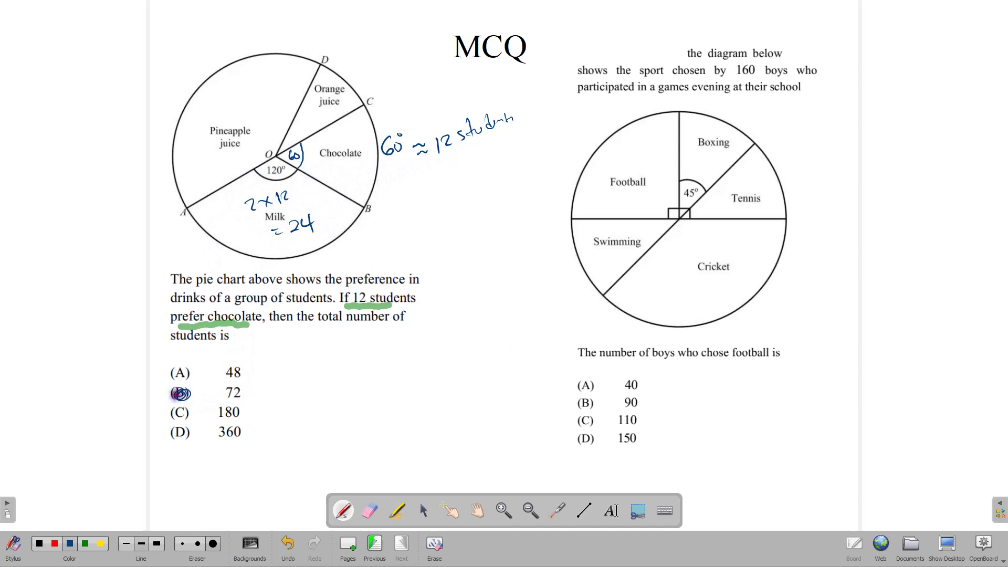
{"action": "left_click_drag", "start_coordinate": [251, 390], "coordinate": [265, 385]}
Highlight '160 boys' in the football question.
{"action": "left_click", "coordinate": [398, 509]}
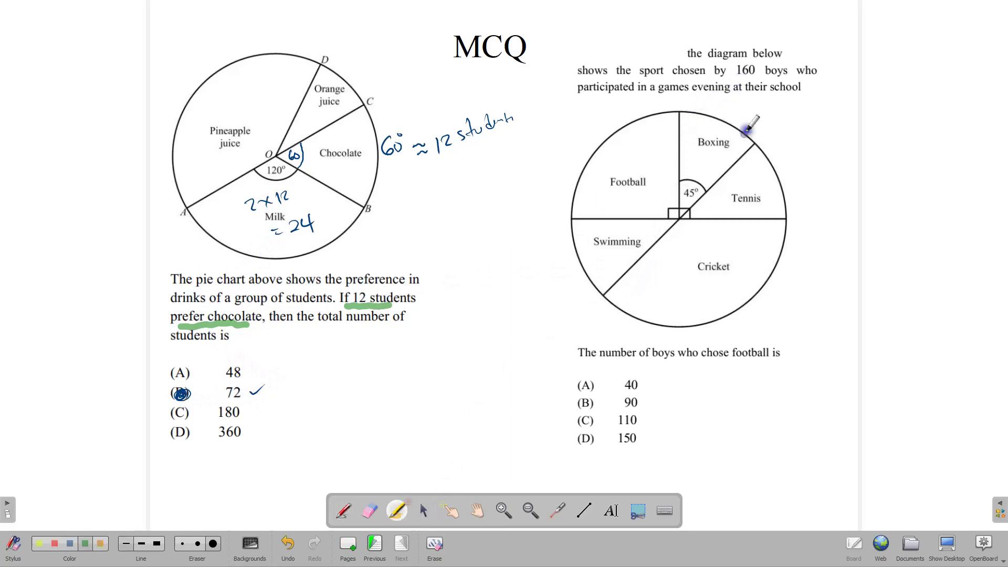
{"action": "left_click_drag", "start_coordinate": [730, 77], "coordinate": [765, 77]}
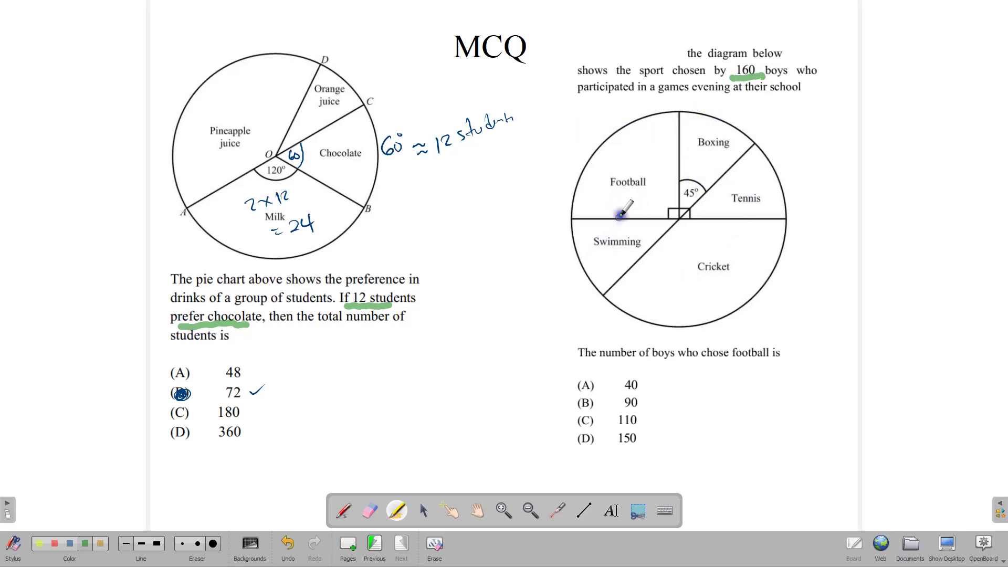
{"action": "left_click", "coordinate": [344, 510]}
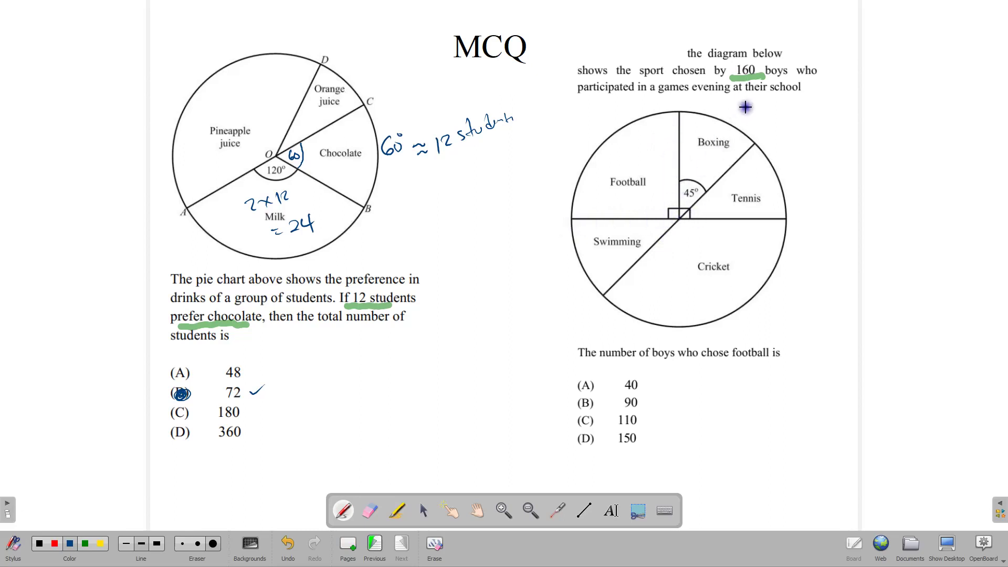
Write 1/4 × 160/1 beside the sports chart, cancelling 160 down to 40.
{"action": "left_click_drag", "start_coordinate": [828, 156], "coordinate": [841, 192]}
{"action": "left_click_drag", "start_coordinate": [835, 183], "coordinate": [834, 196]}
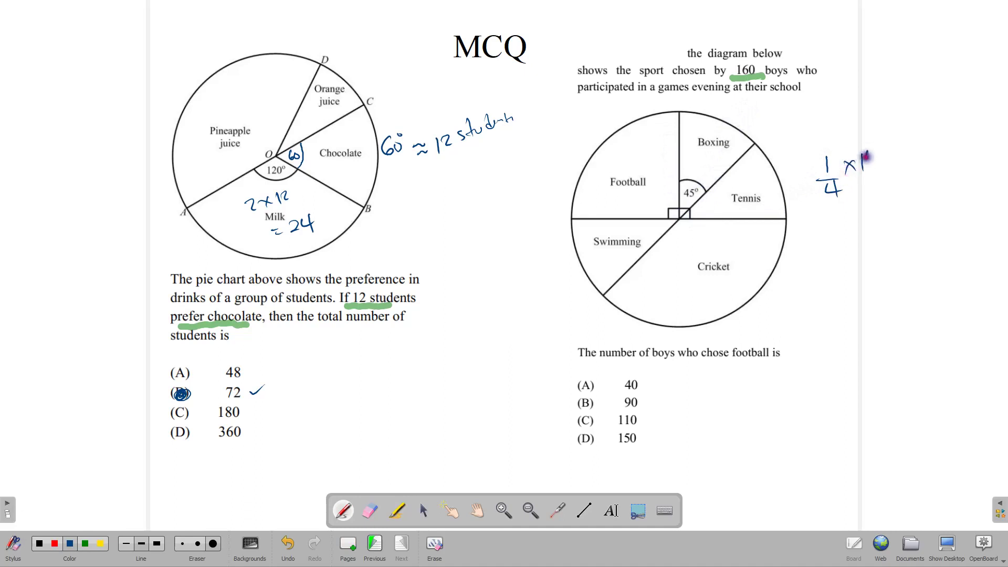
{"action": "mouse_move", "coordinate": [872, 151]}
{"action": "left_mouse_down"}
{"action": "mouse_move", "coordinate": [872, 165]}
{"action": "mouse_move", "coordinate": [887, 152]}
{"action": "mouse_move", "coordinate": [886, 174]}
{"action": "left_mouse_up"}
{"action": "left_click_drag", "start_coordinate": [878, 176], "coordinate": [878, 191]}
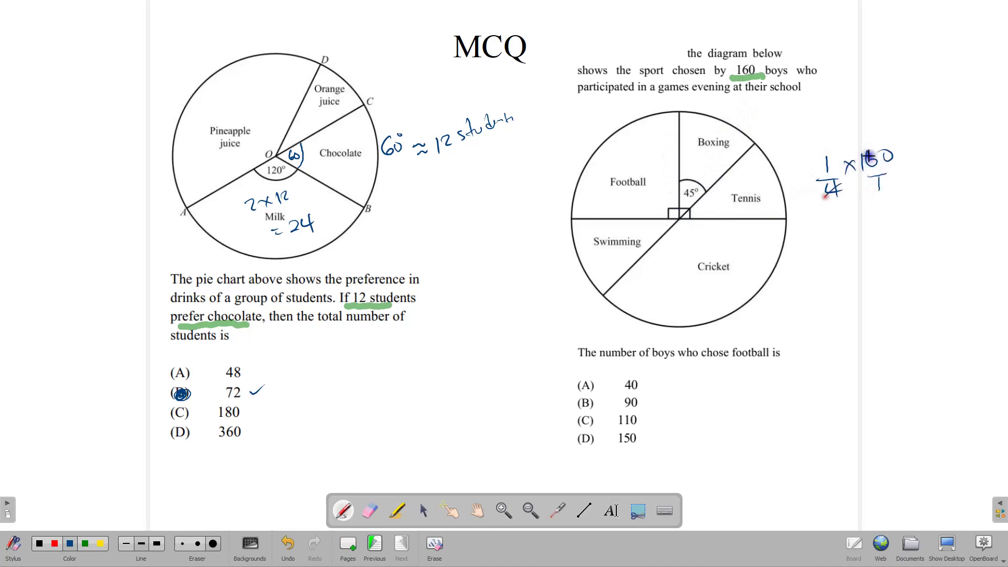
{"action": "mouse_move", "coordinate": [869, 154]}
{"action": "left_mouse_down"}
{"action": "mouse_move", "coordinate": [853, 167]}
{"action": "mouse_move", "coordinate": [862, 147]}
{"action": "left_mouse_up"}
{"action": "left_click_drag", "start_coordinate": [859, 141], "coordinate": [859, 153]}
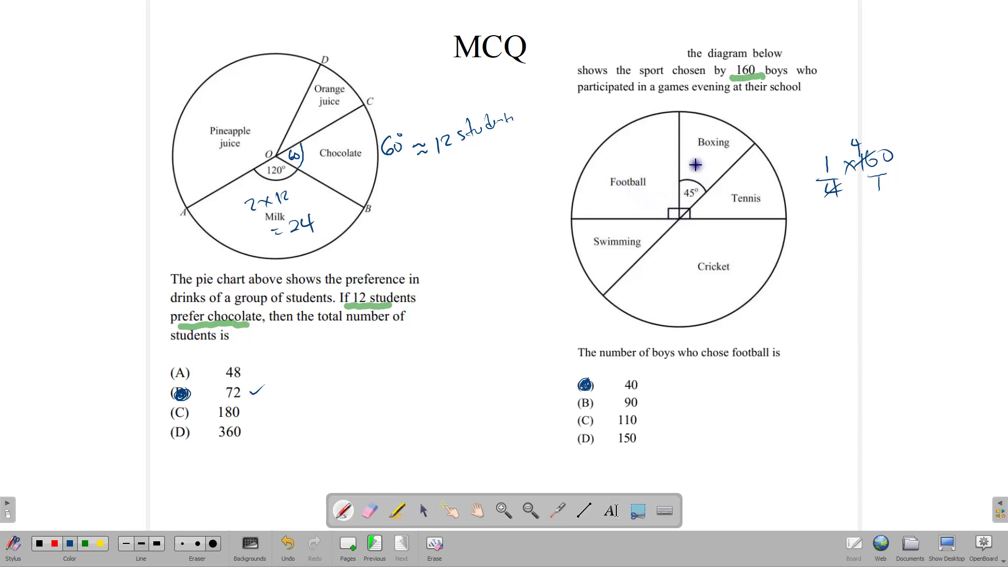
Write 20 in the Boxing, Tennis and Swimming sectors and double-underline 'football' in the question.
{"action": "left_click_drag", "start_coordinate": [694, 166], "coordinate": [697, 168]}
{"action": "left_click_drag", "start_coordinate": [703, 160], "coordinate": [702, 160]}
{"action": "left_click_drag", "start_coordinate": [724, 206], "coordinate": [721, 204]}
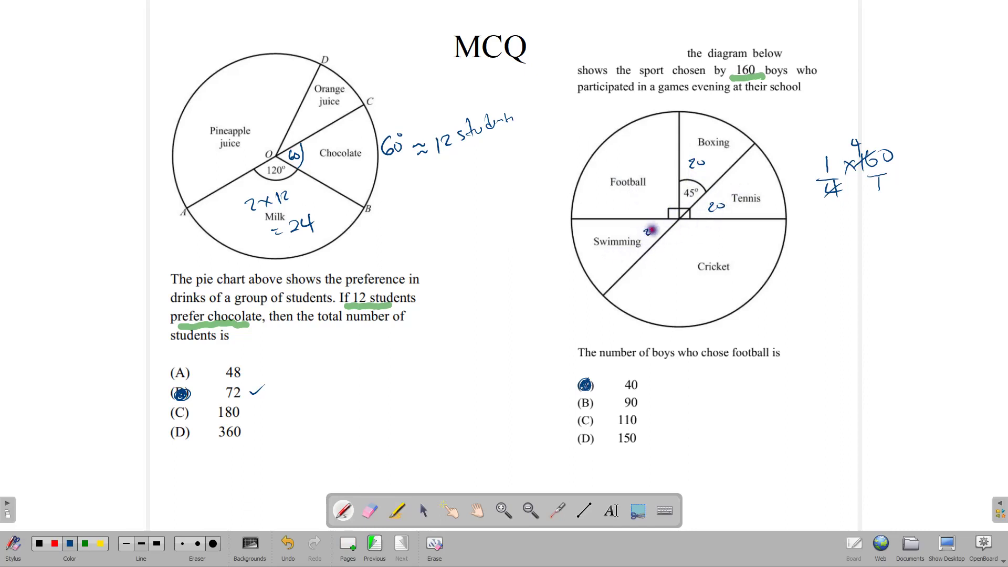
{"action": "left_click_drag", "start_coordinate": [654, 230], "coordinate": [655, 229]}
{"action": "left_click_drag", "start_coordinate": [738, 360], "coordinate": [752, 359]}
{"action": "left_click_drag", "start_coordinate": [739, 363], "coordinate": [752, 362]}
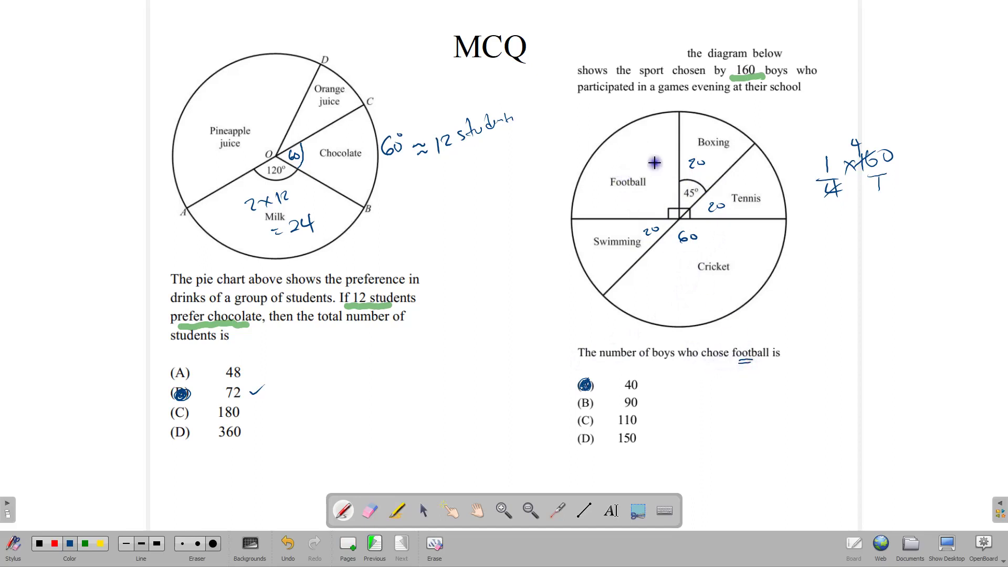